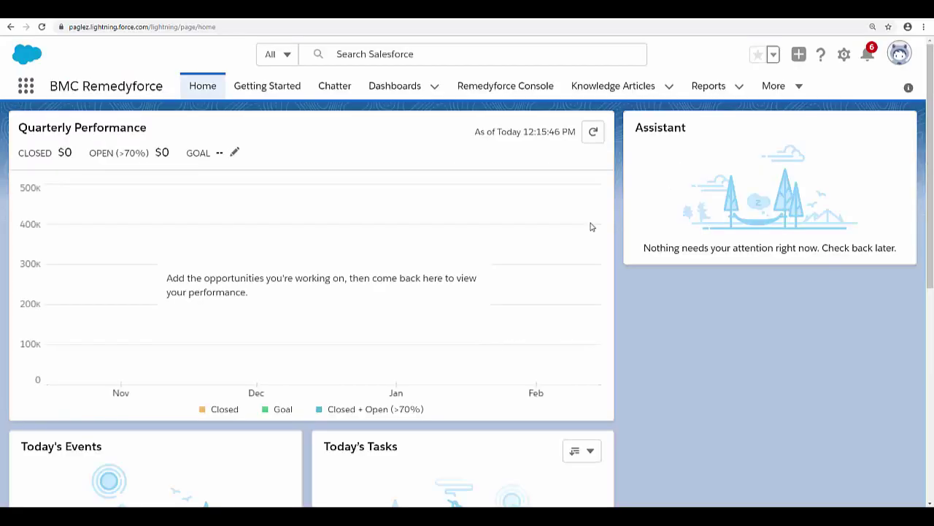
# Open Salesforce Setup and search Quick Find for 'Approval Proce'.
pyautogui.click(844, 64)
pyautogui.click(797, 105)
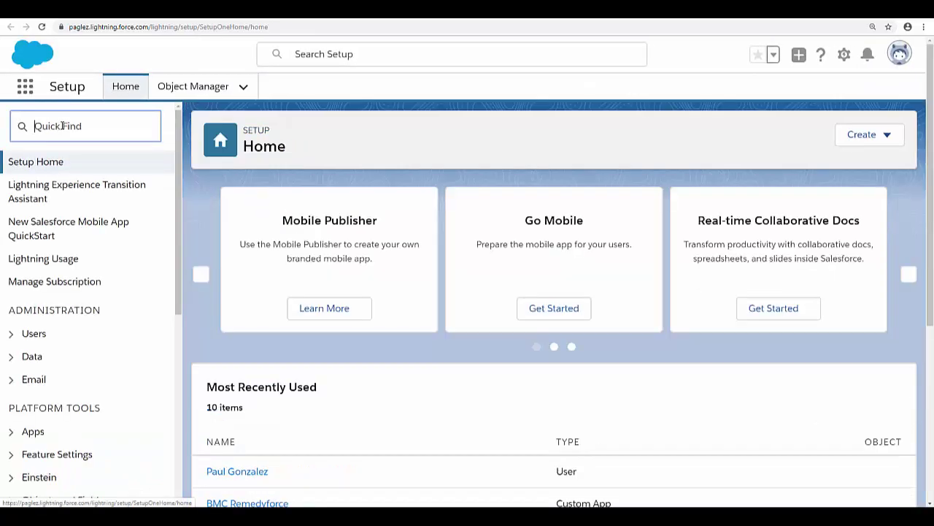
pyautogui.click(62, 125)
pyautogui.write('Approval Proce')
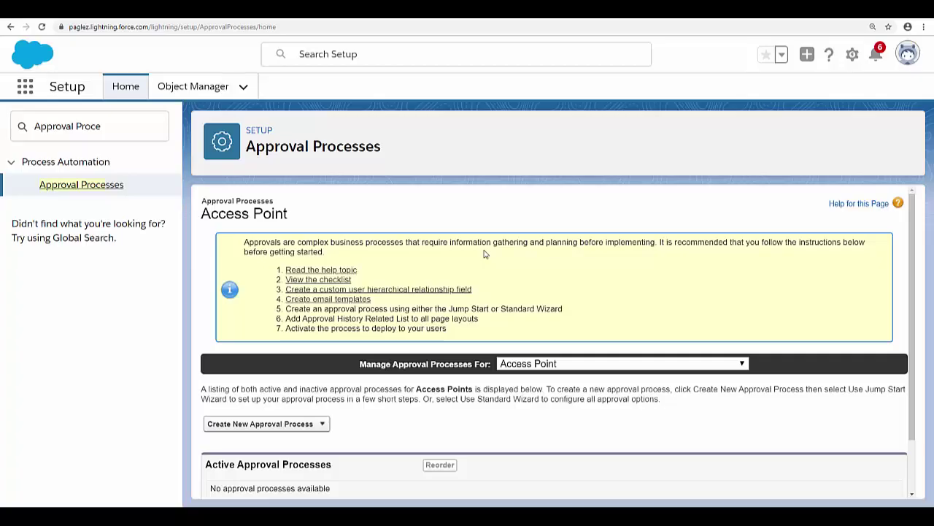
pyautogui.scroll(-1, 485, 255)
# List the Change Request approval processes and bring up the Create New Approval Process choices.
pyautogui.click(530, 316)
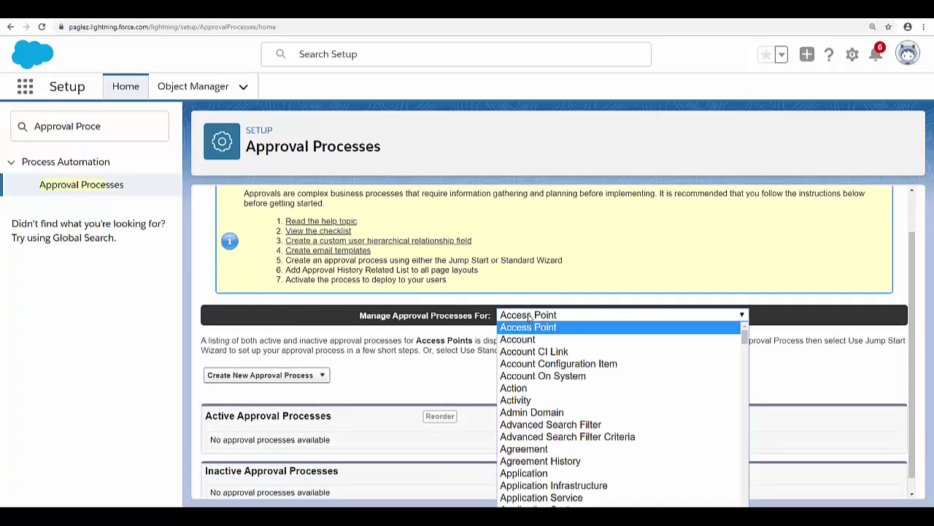
pyautogui.scroll(-8, 555, 386)
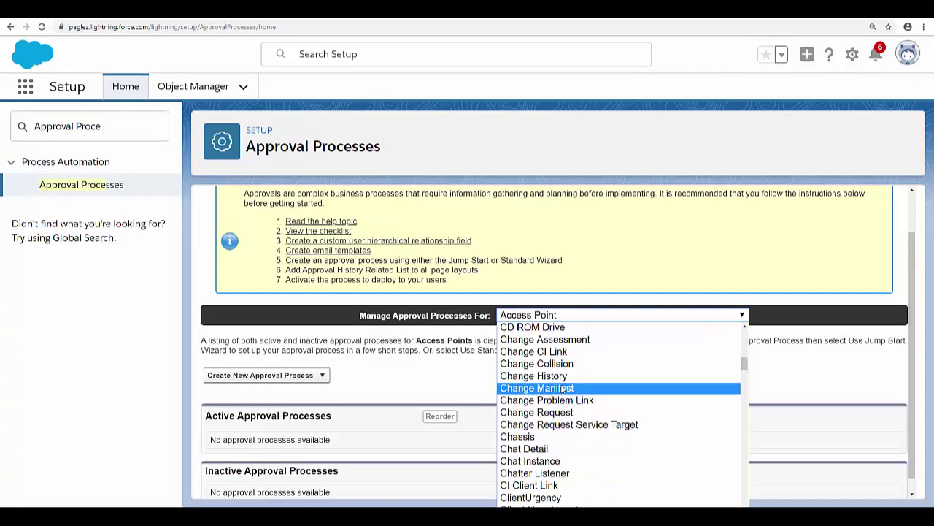
pyautogui.click(557, 412)
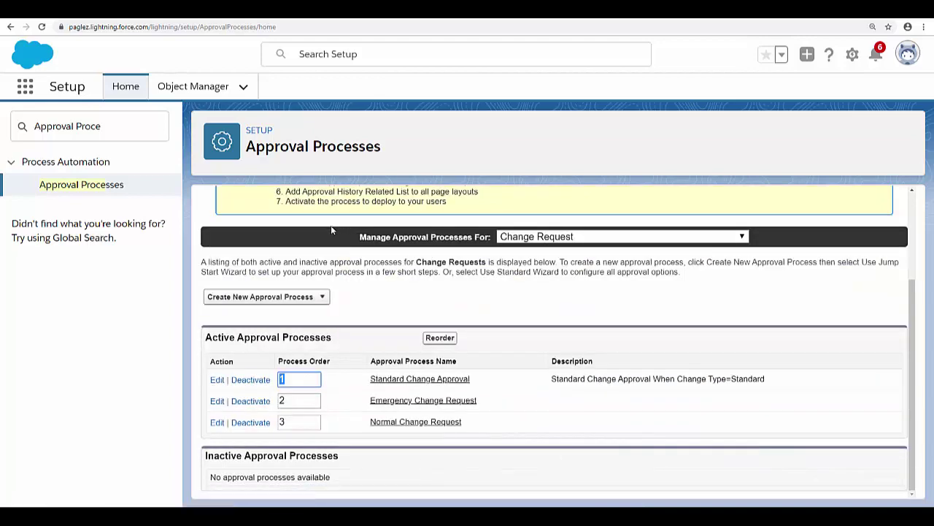
pyautogui.click(291, 297)
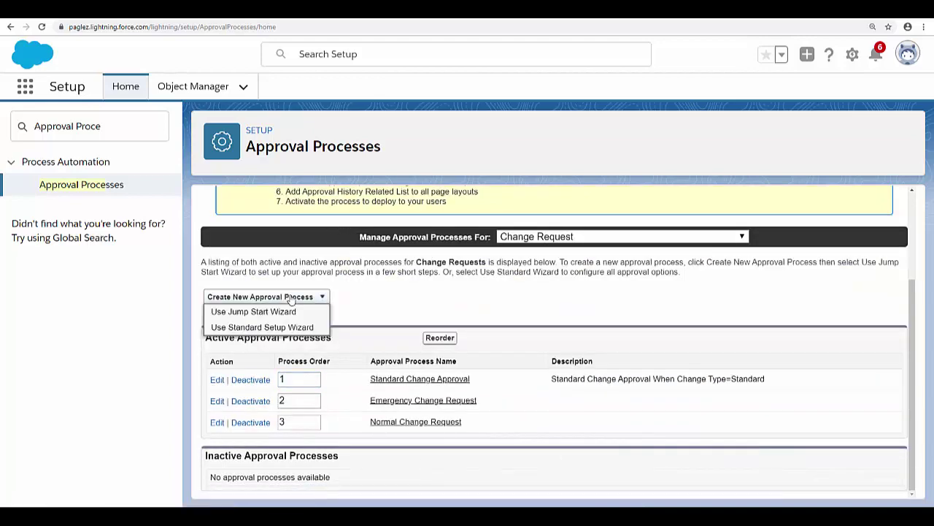
# Start a Jump Start process named Emergency CR Approval Process with the Change Request: Approval email template.
pyautogui.click(282, 312)
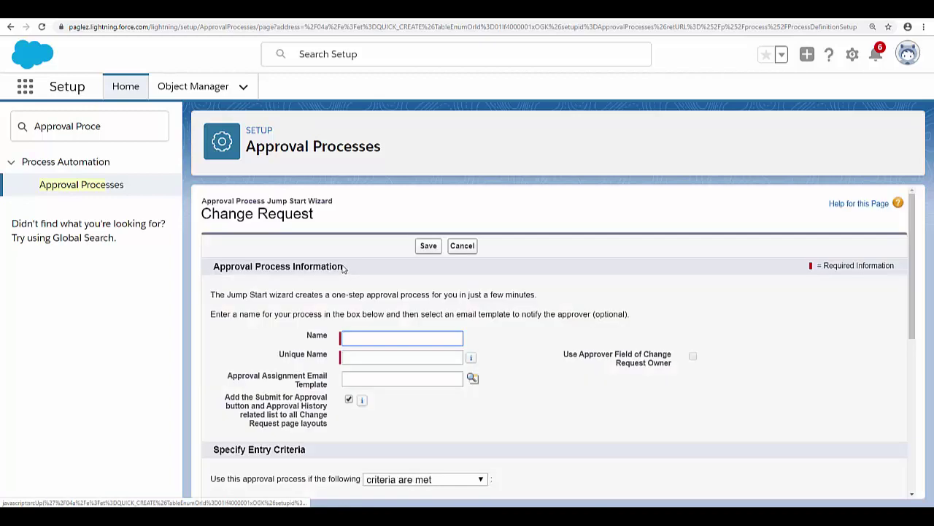
pyautogui.write('Emergency CR Approval Process')
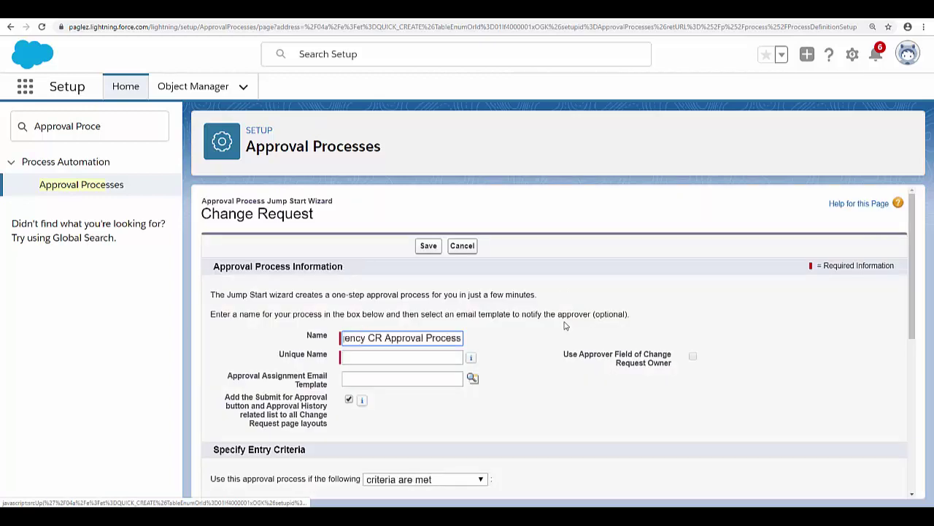
pyautogui.click(496, 340)
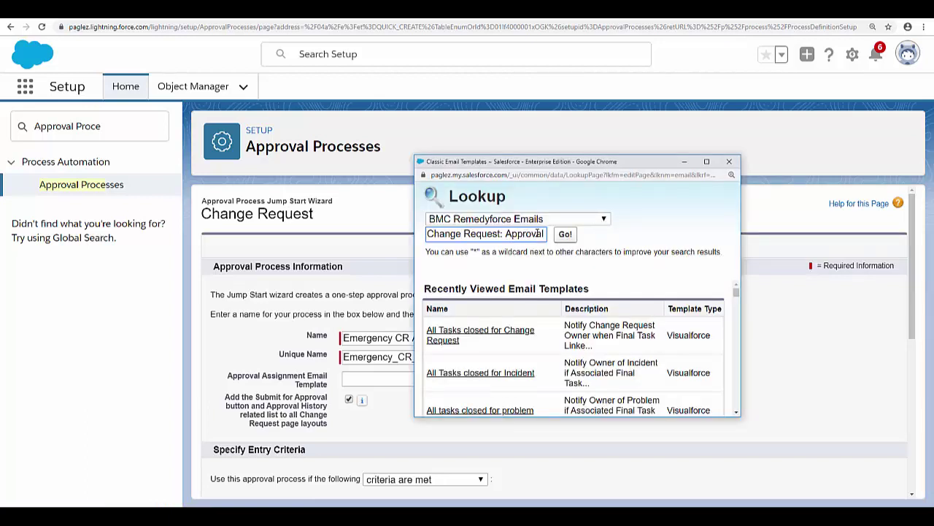
pyautogui.click(565, 235)
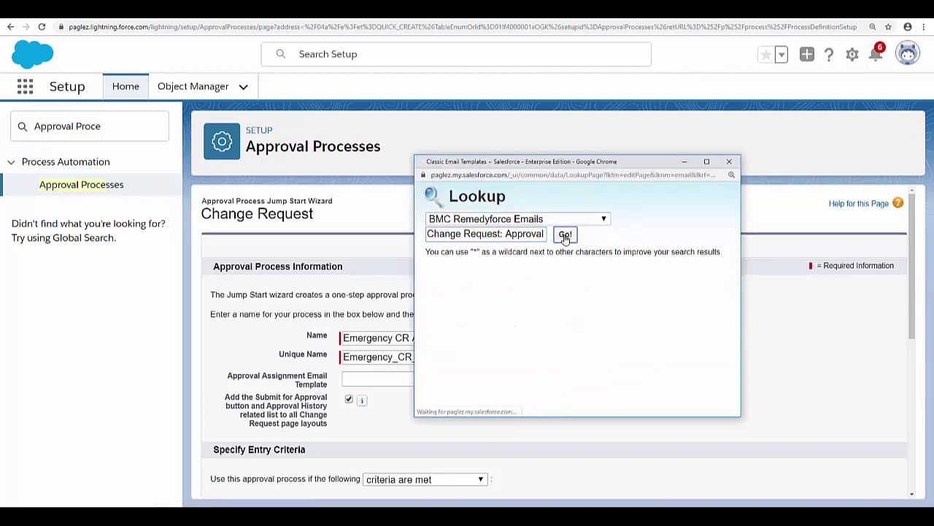
pyautogui.click(475, 344)
pyautogui.scroll(-5, 401, 321)
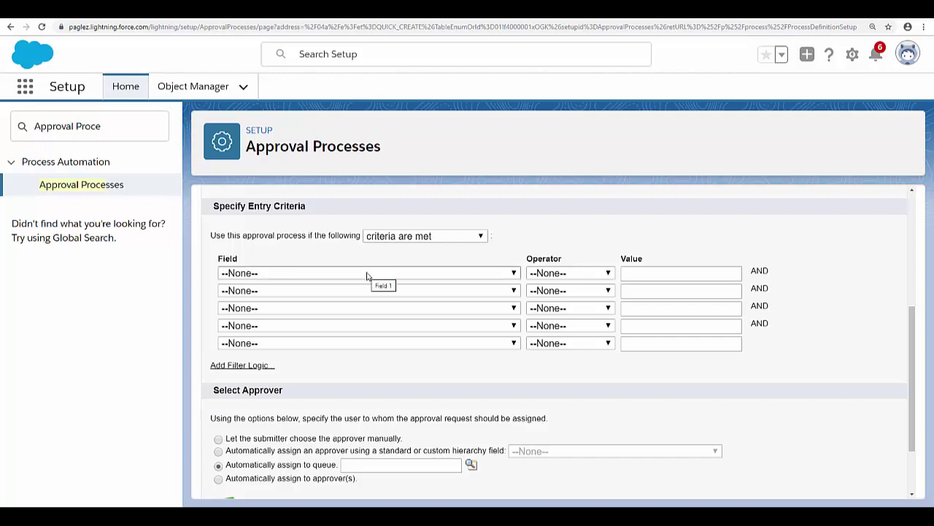
# Set the entry criterion to Change Request: Change Type equals Emergency.
pyautogui.click(367, 273)
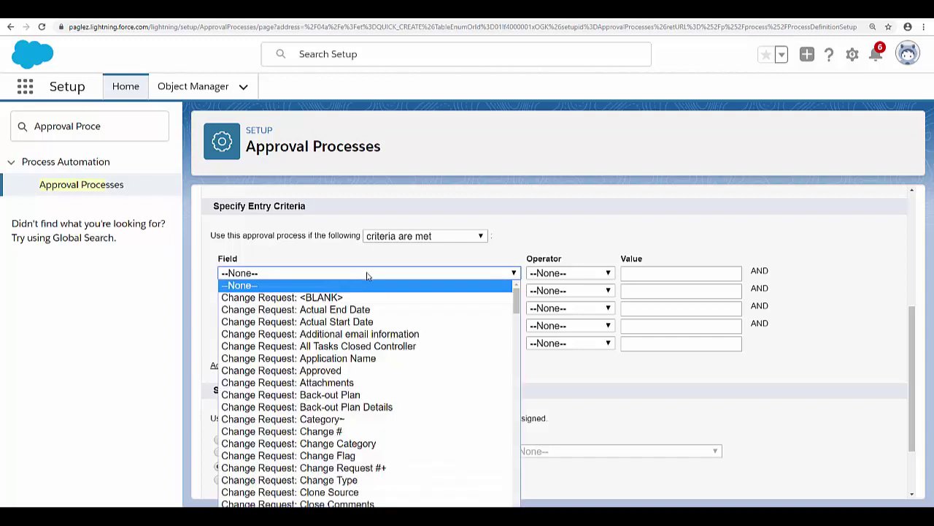
pyautogui.scroll(-3, 365, 350)
pyautogui.click(351, 382)
pyautogui.click(570, 273)
pyautogui.click(565, 298)
pyautogui.click(755, 272)
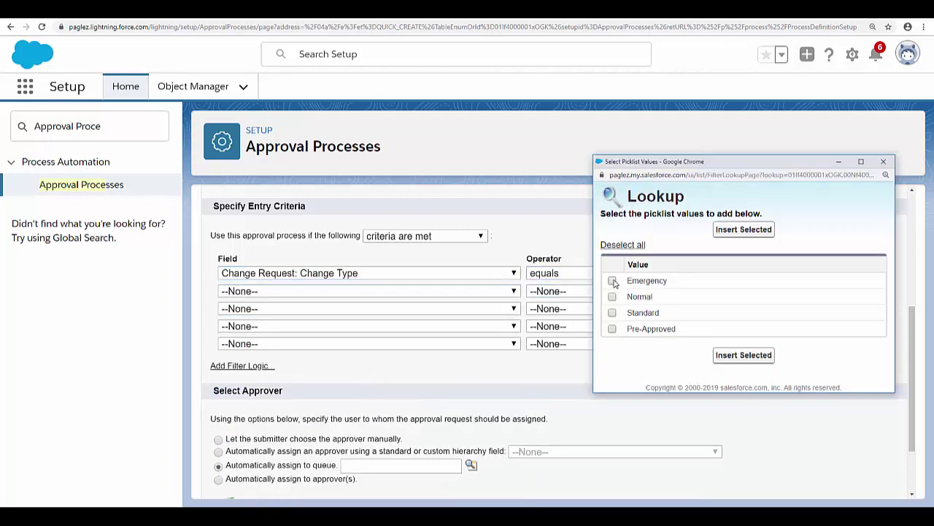
pyautogui.click(613, 281)
pyautogui.click(740, 230)
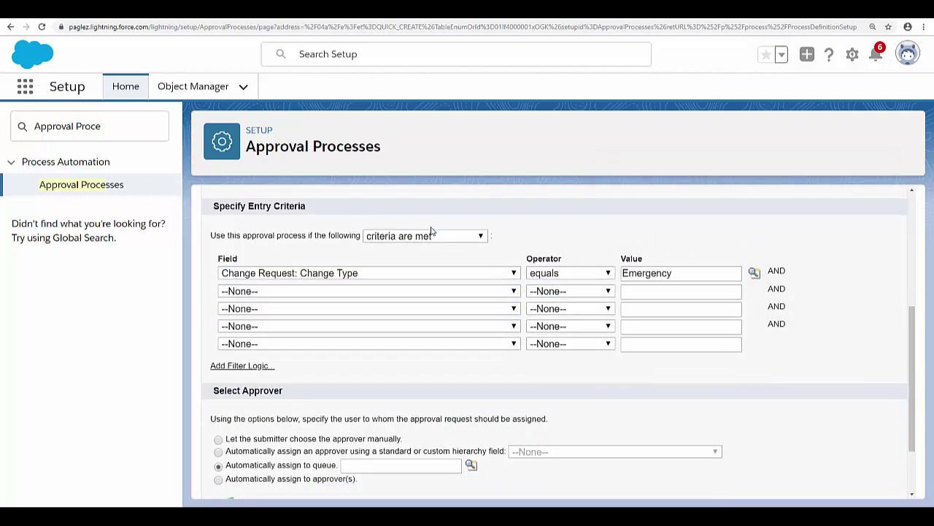
pyautogui.scroll(-1, 431, 231)
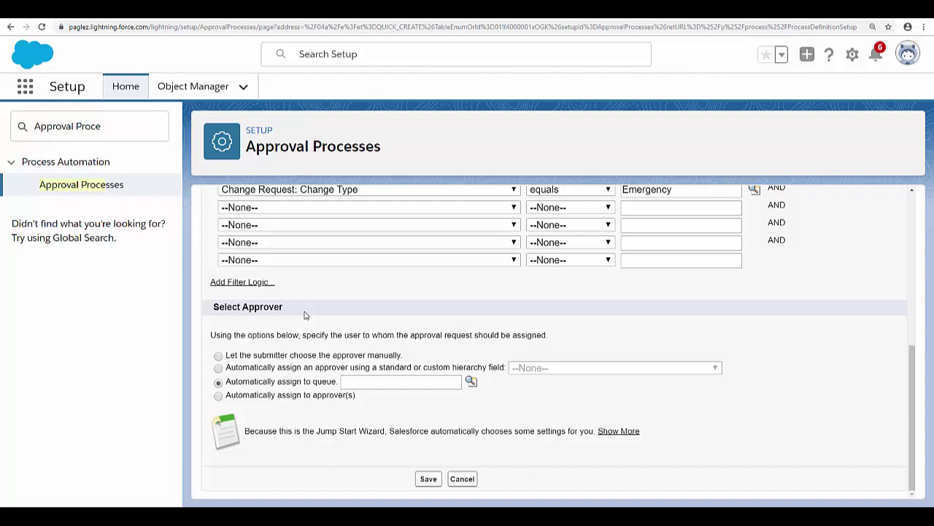
# Automatically assign approvals to one user picked through the User lookup, then save the process.
pyautogui.click(234, 397)
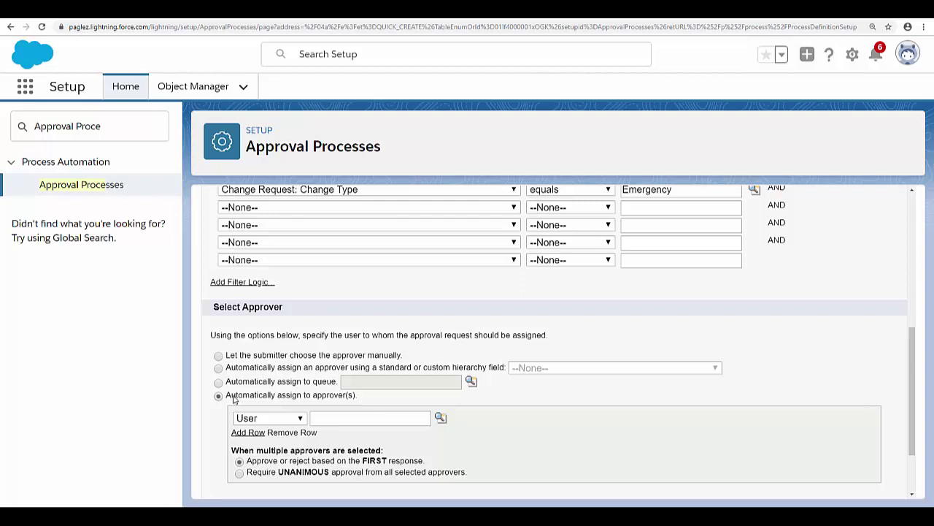
pyautogui.scroll(-1, 235, 398)
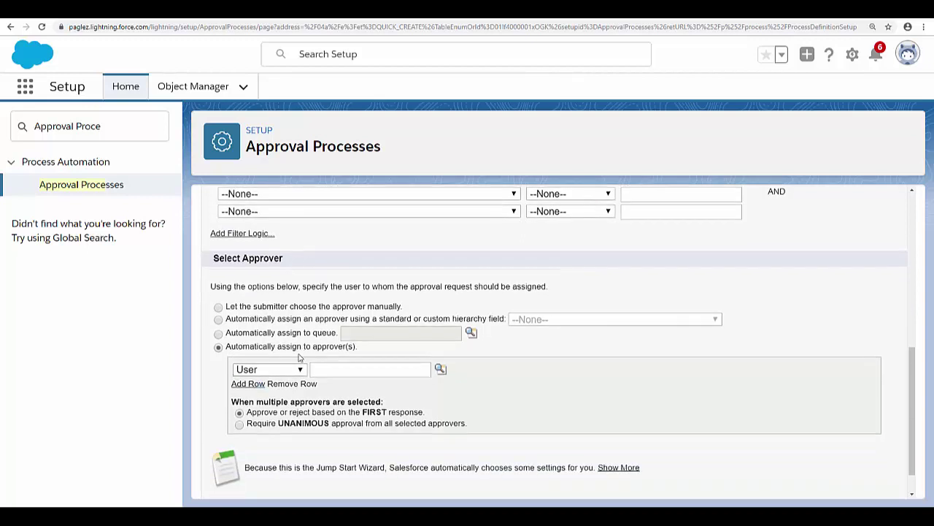
pyautogui.click(441, 371)
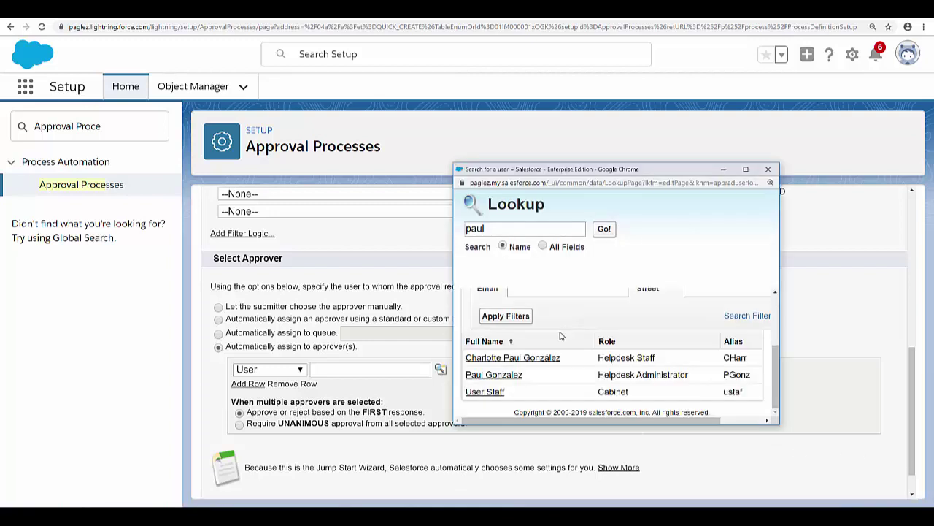
pyautogui.click(502, 378)
pyautogui.scroll(-1, 445, 438)
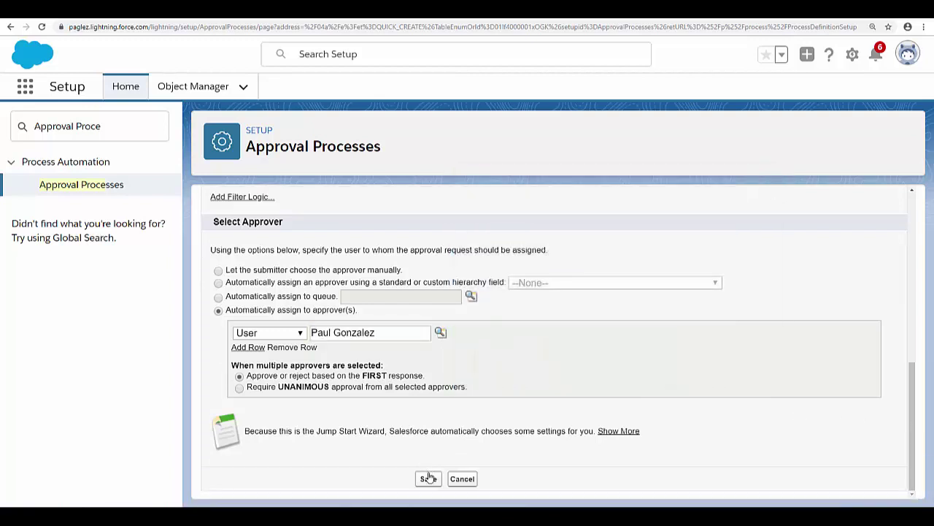
pyautogui.click(429, 478)
# Confirm the save alert and review the Emergency CR Approval Process detail page with Step 1.
pyautogui.click(552, 92)
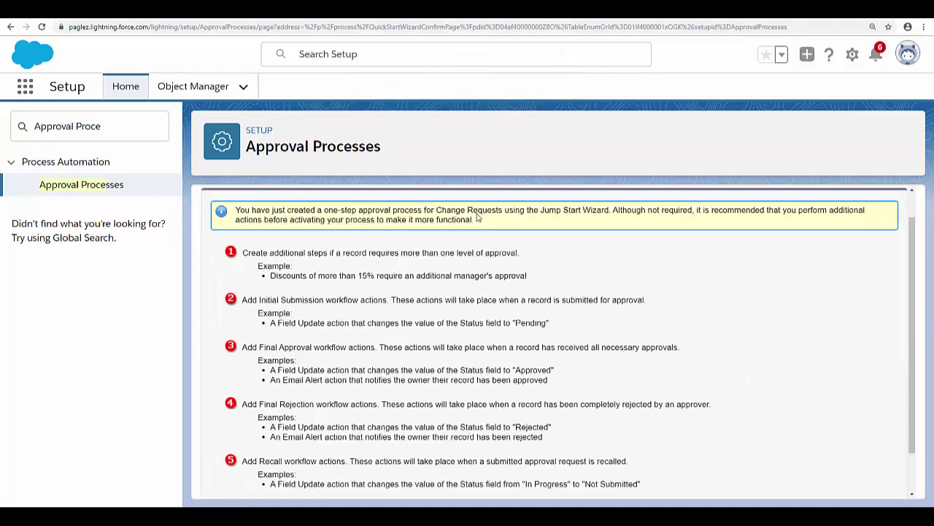
pyautogui.scroll(-1, 479, 219)
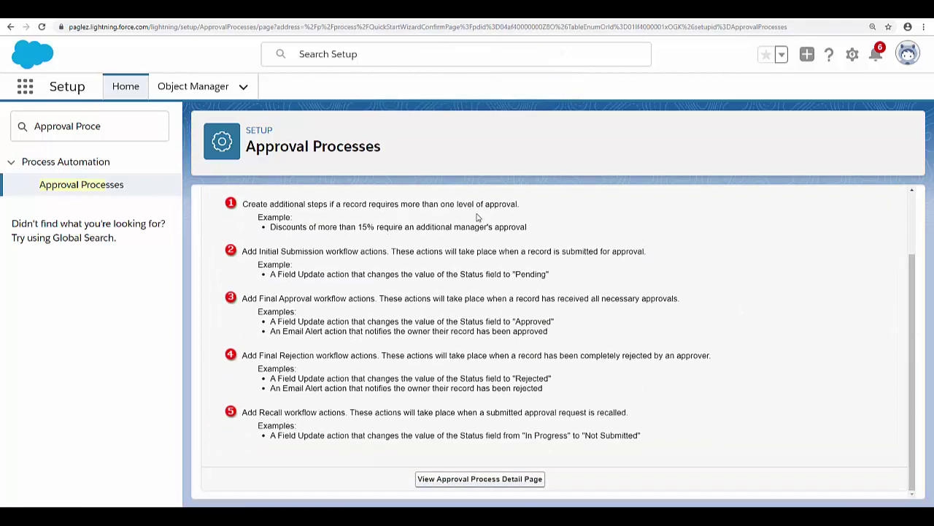
pyautogui.click(485, 481)
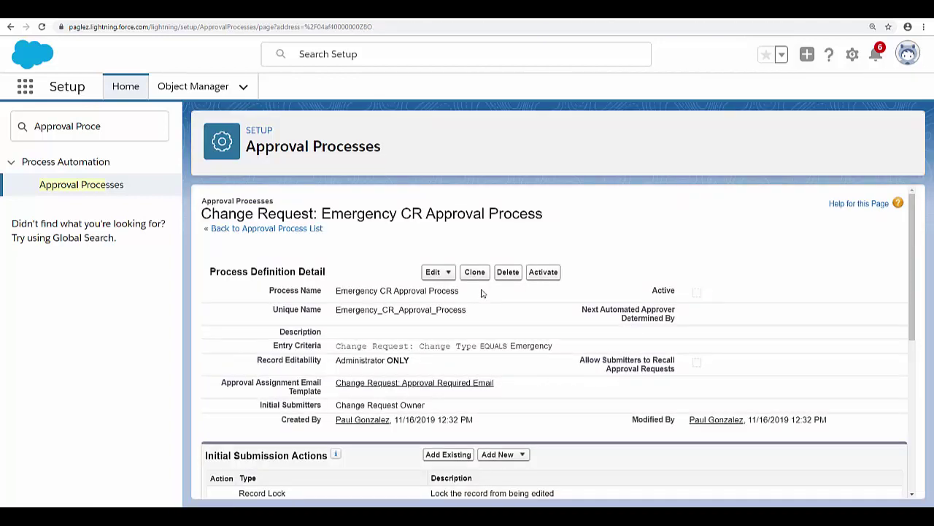
pyautogui.moveTo(294, 346); pyautogui.dragTo(329, 347)
pyautogui.scroll(-1, 358, 345)
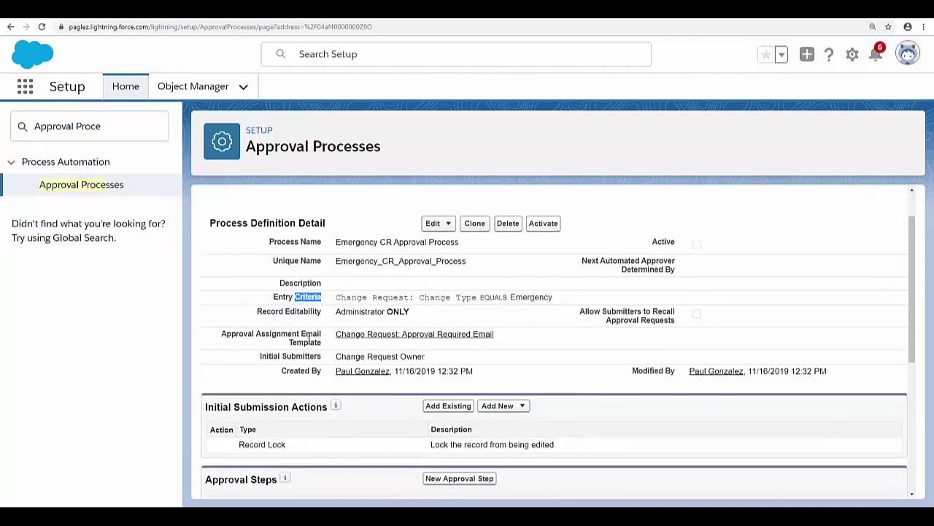
pyautogui.scroll(-1, 305, 341)
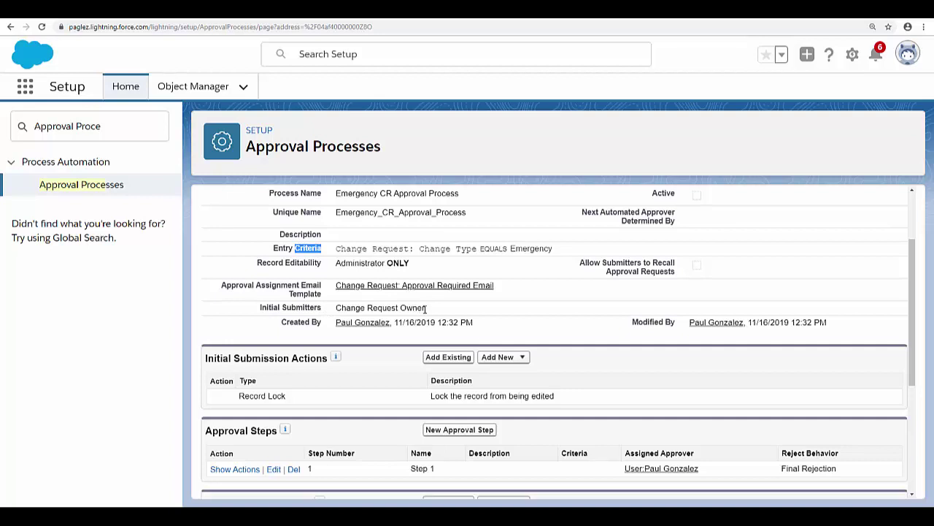
pyautogui.scroll(-2, 426, 309)
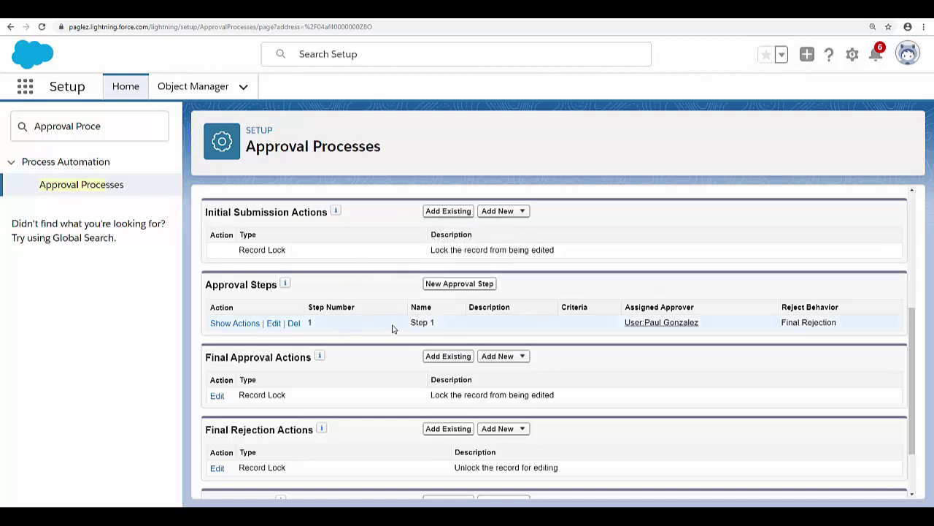
# Review the process actions and begin adding a new Initial Submission Action.
pyautogui.moveTo(406, 327); pyautogui.dragTo(444, 327)
pyautogui.click(489, 328)
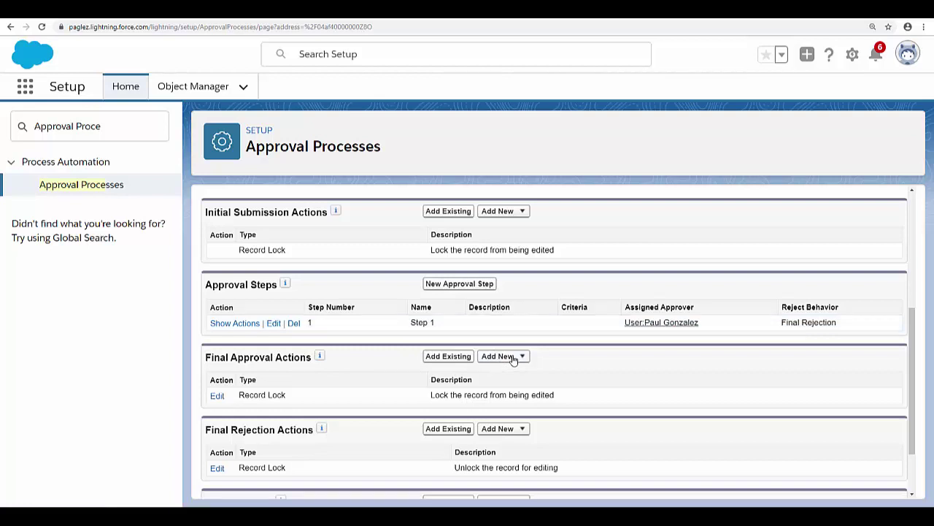
pyautogui.scroll(1, 886, 341)
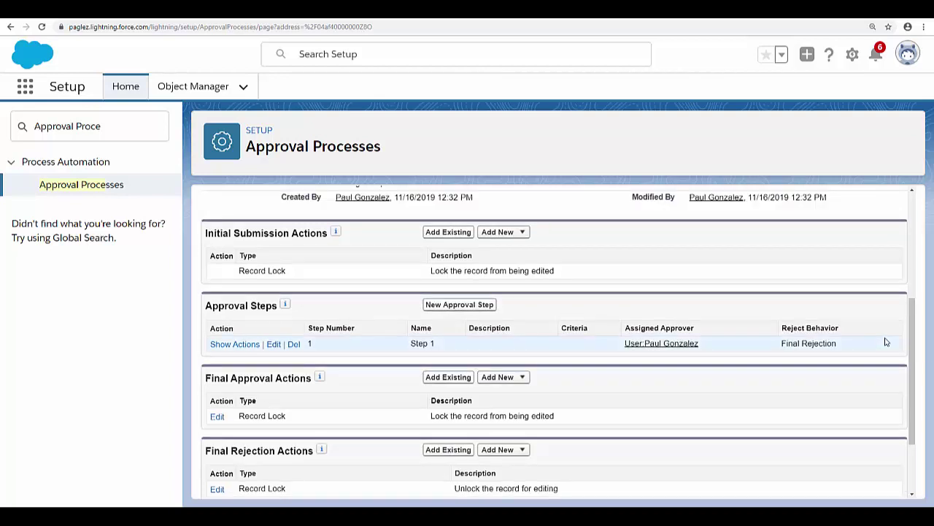
pyautogui.scroll(-2, 630, 312)
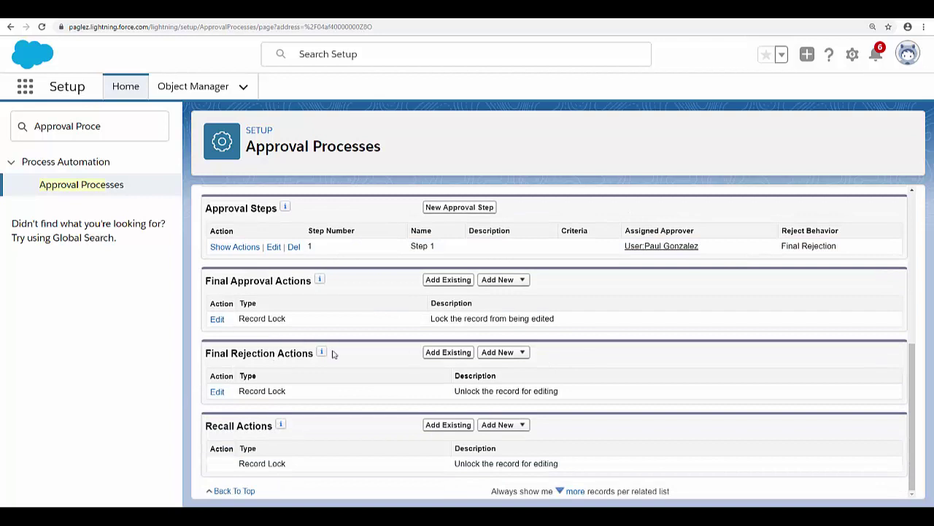
pyautogui.click(504, 355)
pyautogui.scroll(2, 353, 228)
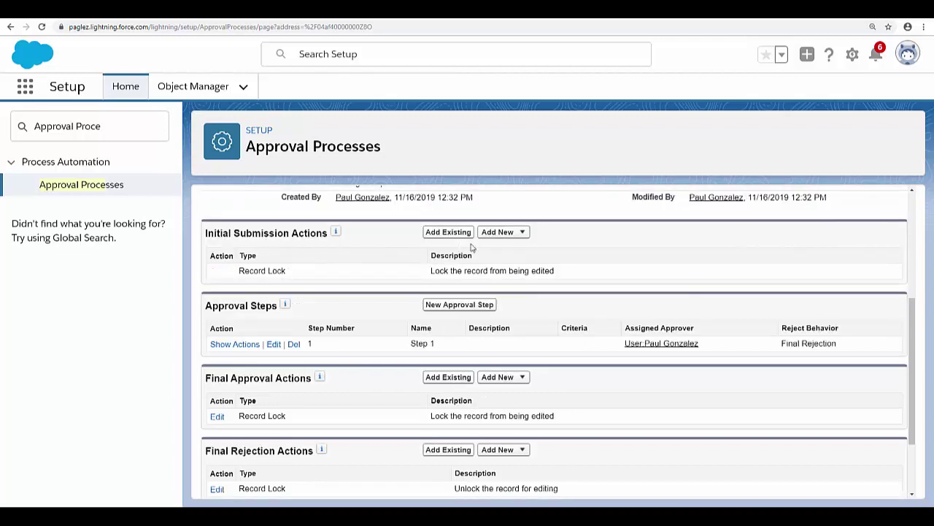
pyautogui.click(509, 236)
# Create field update 'Set Status Pending Approval' targeting the Template Name field.
pyautogui.click(509, 260)
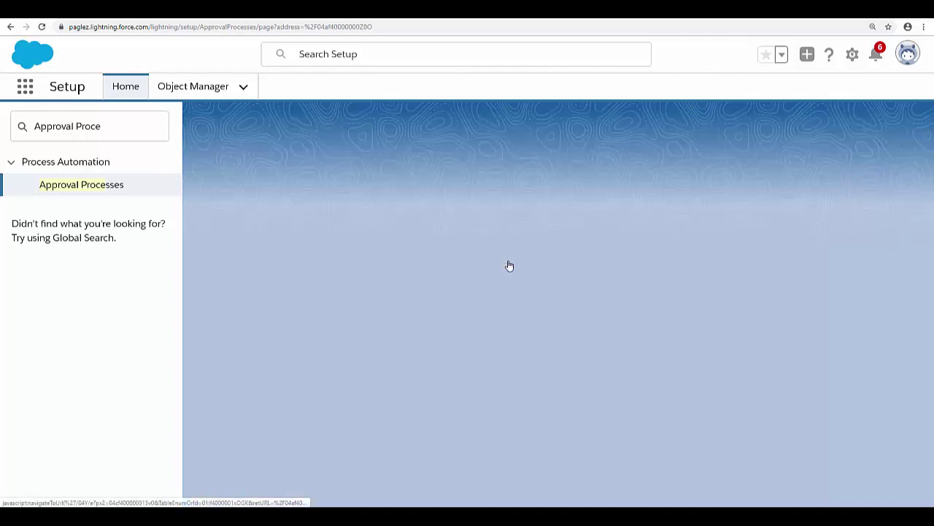
pyautogui.write('Set Status Pending Approval')
pyautogui.press('Tab')
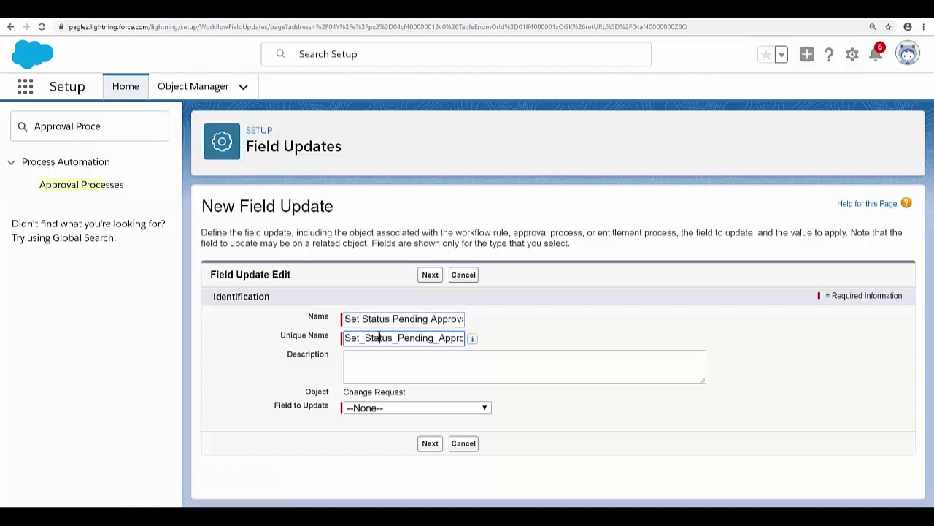
pyautogui.click(392, 358)
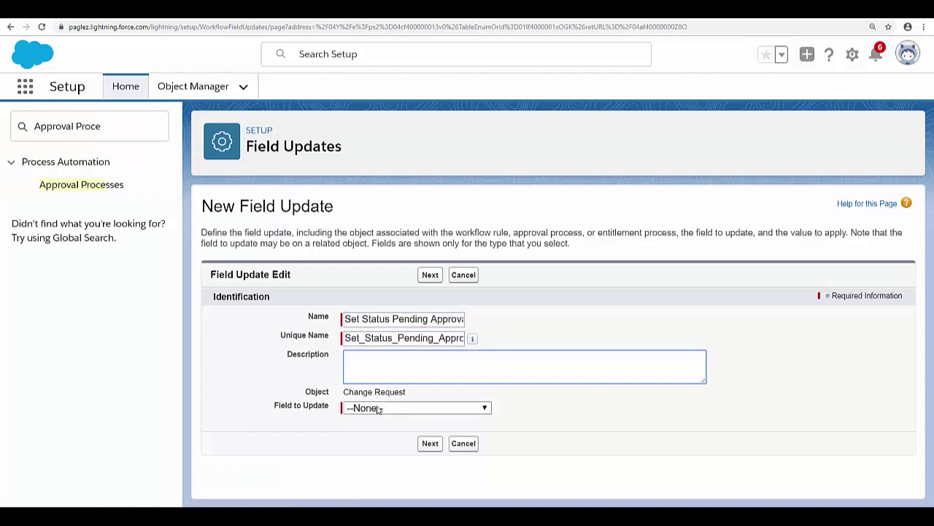
pyautogui.click(380, 408)
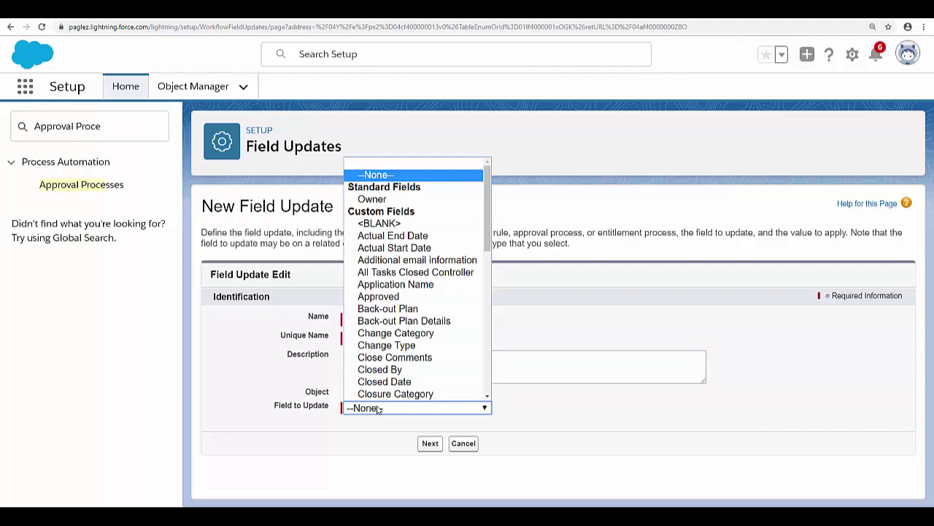
pyautogui.scroll(-15, 428, 311)
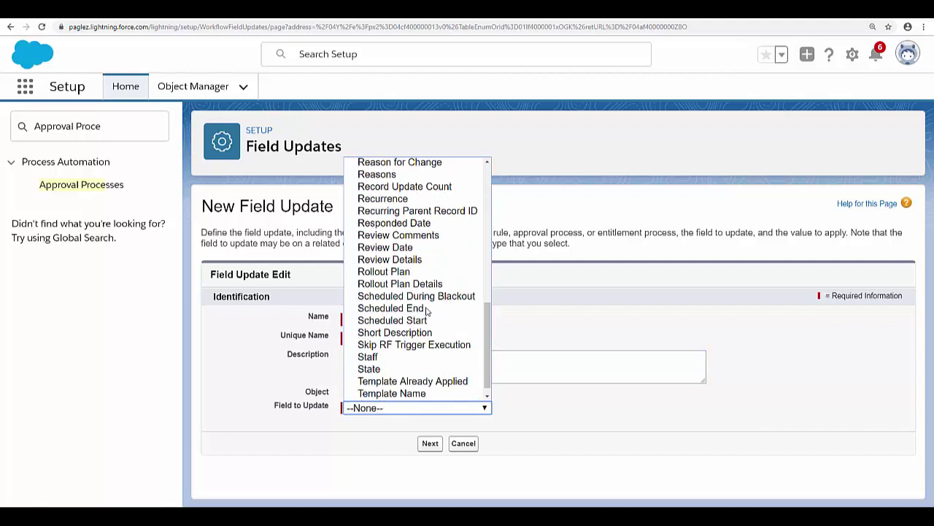
pyautogui.scroll(-1, 428, 311)
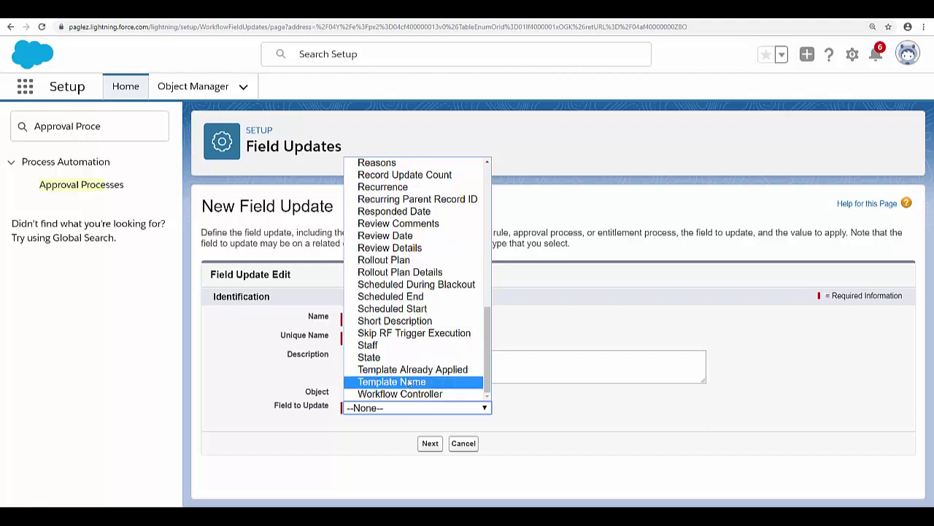
pyautogui.click(405, 383)
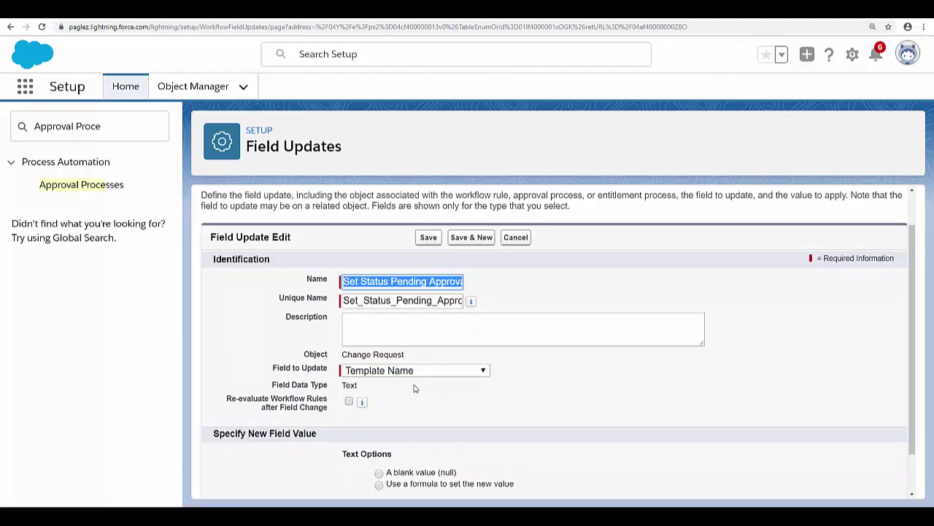
# Search Remedyforce Administration for 'status' and review the PENDING APPROVAL, APPROVED and REJECTED statuses.
pyautogui.click(197, 26)
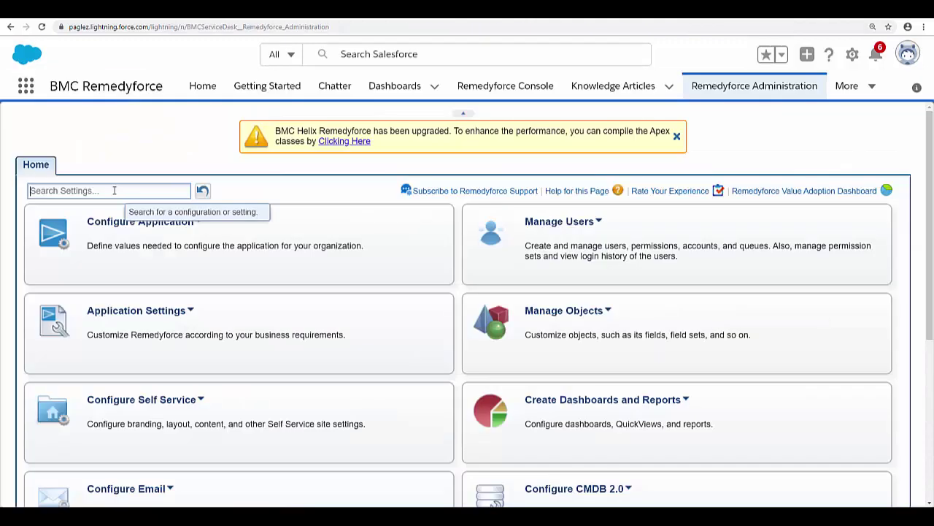
pyautogui.click(112, 190)
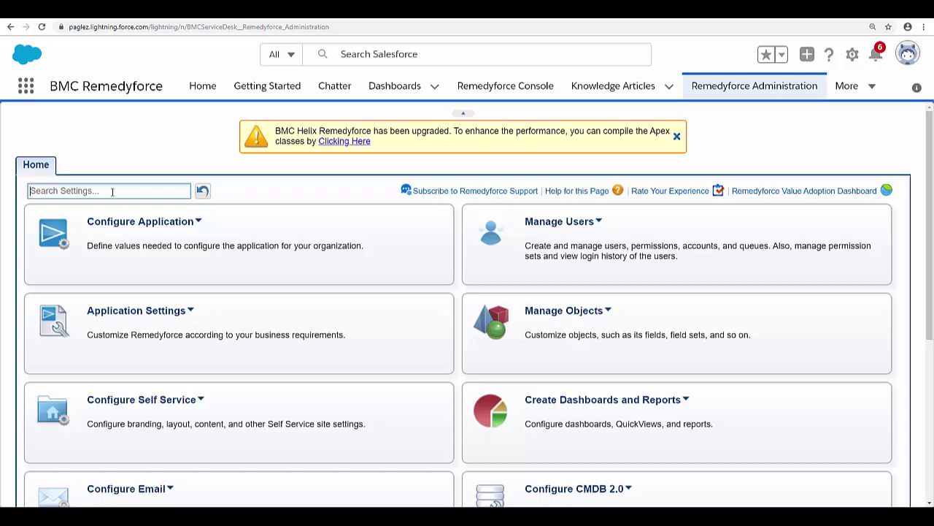
pyautogui.write('status')
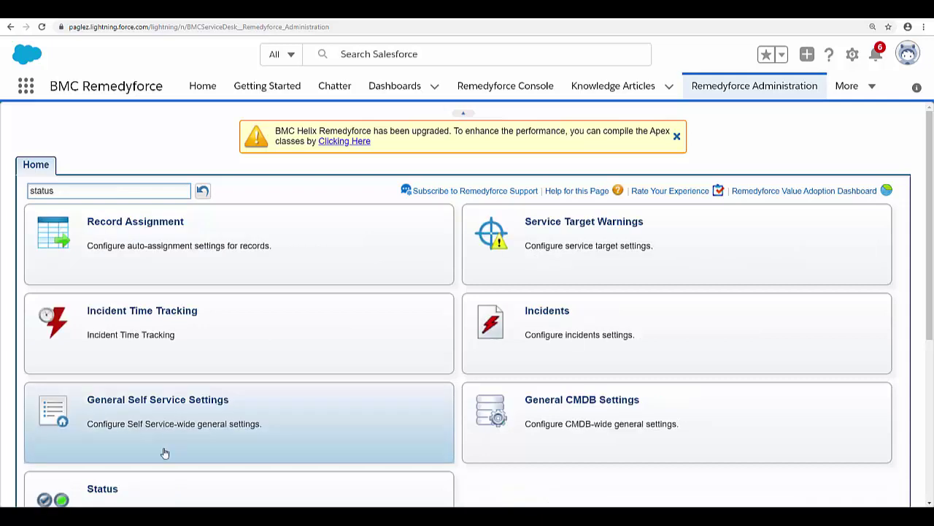
pyautogui.click(115, 491)
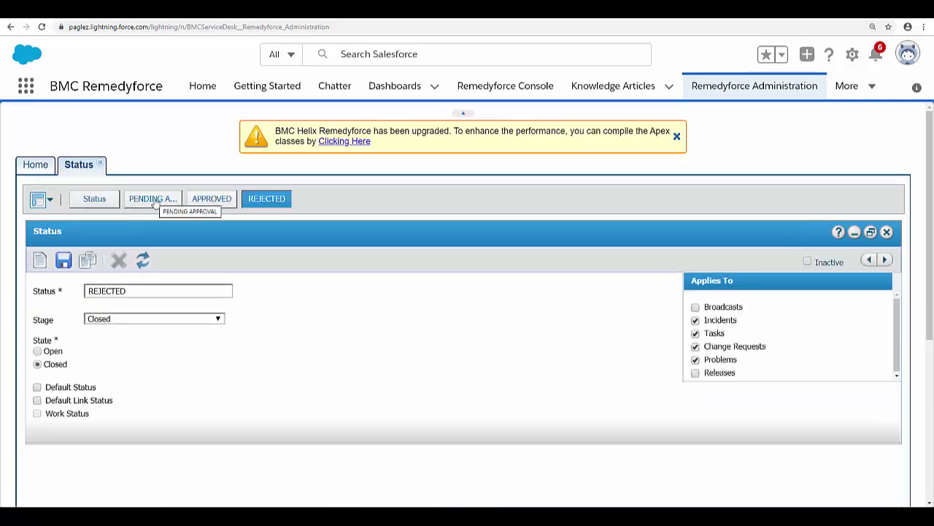
pyautogui.click(155, 203)
pyautogui.click(210, 201)
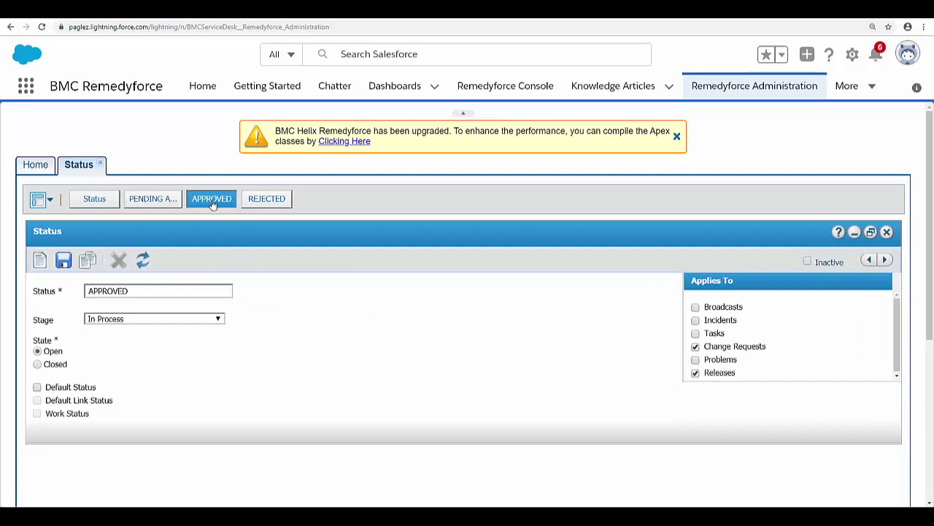
pyautogui.click(270, 202)
pyautogui.click(110, 202)
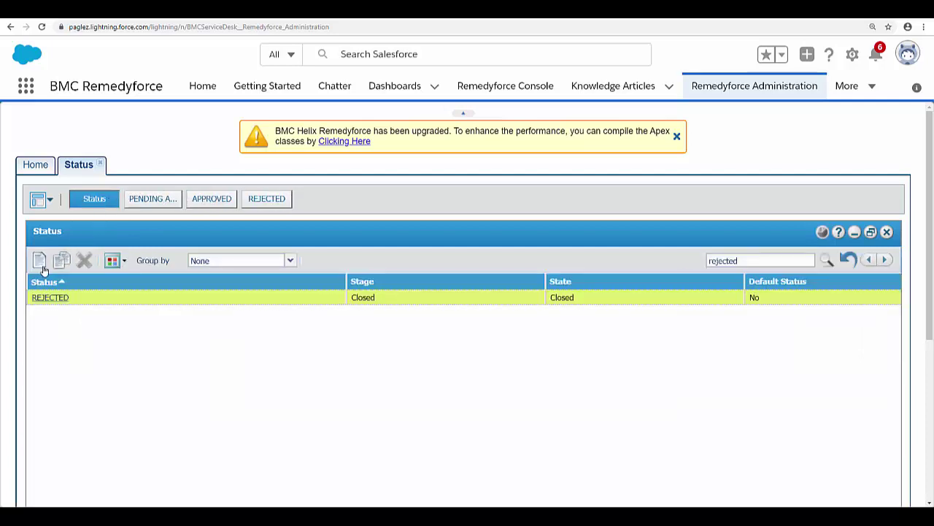
pyautogui.click(149, 208)
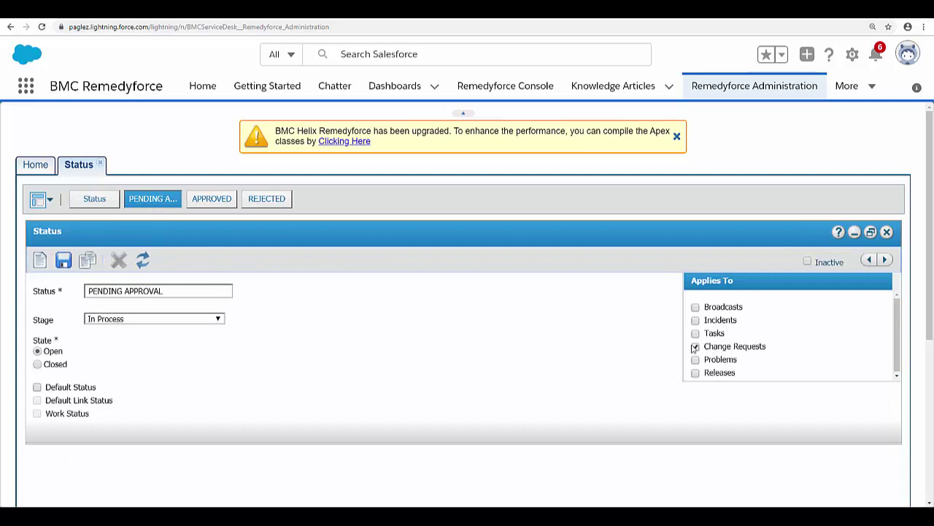
pyautogui.click(211, 200)
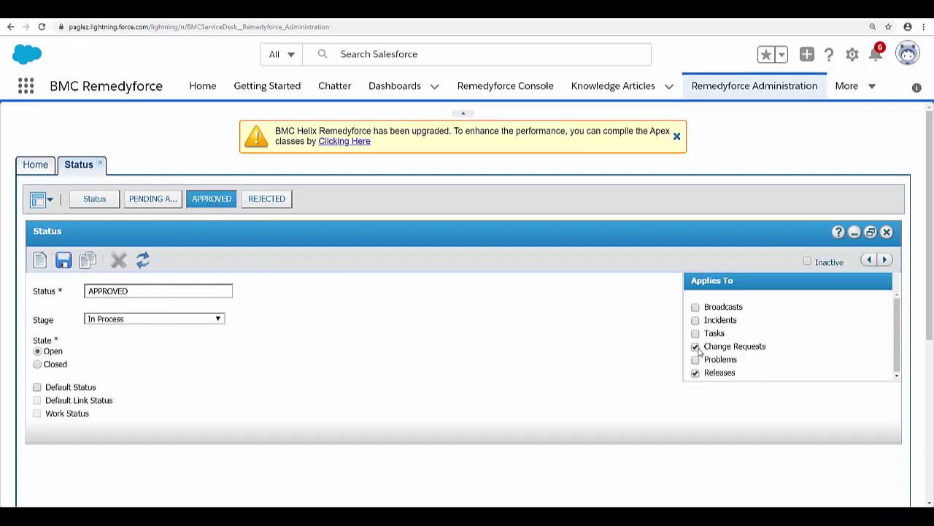
pyautogui.click(267, 199)
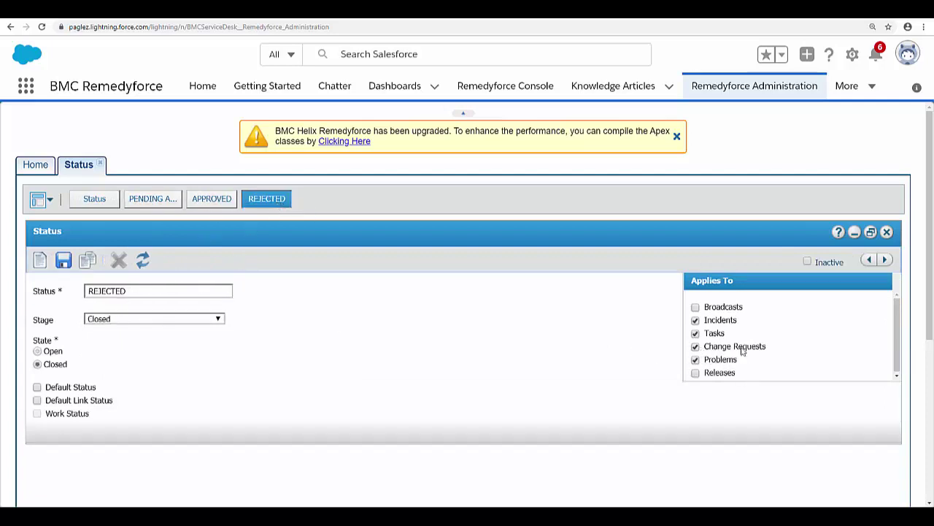
# Return to the administration home and filter the settings by 'template'.
pyautogui.click(36, 166)
pyautogui.moveTo(93, 190); pyautogui.dragTo(27, 200)
pyautogui.write('template')
pyautogui.scroll(-1, 482, 382)
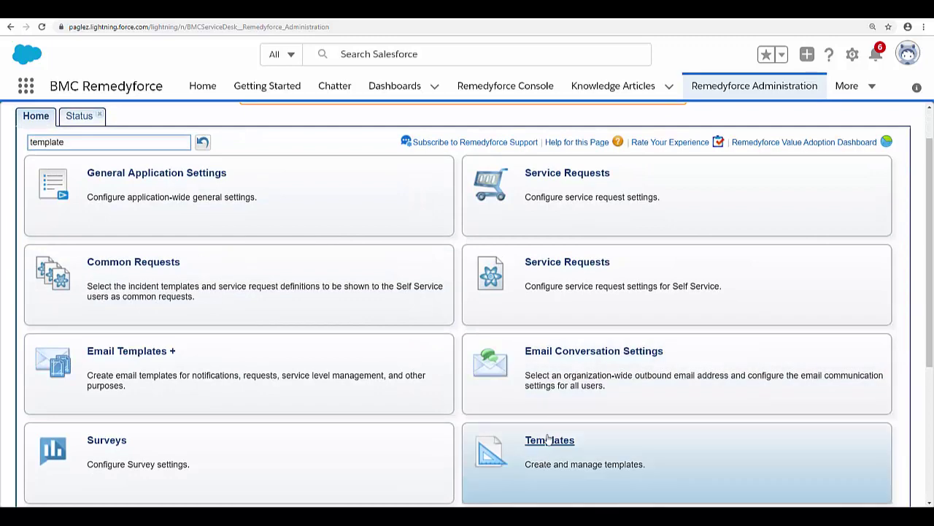
# Open Templates settings and switch to the first new template form.
pyautogui.click(552, 441)
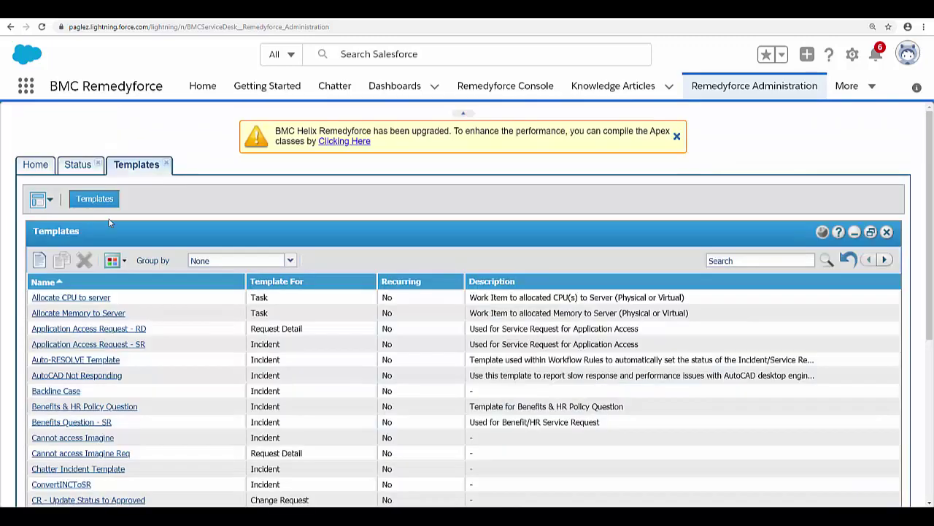
pyautogui.click(41, 260)
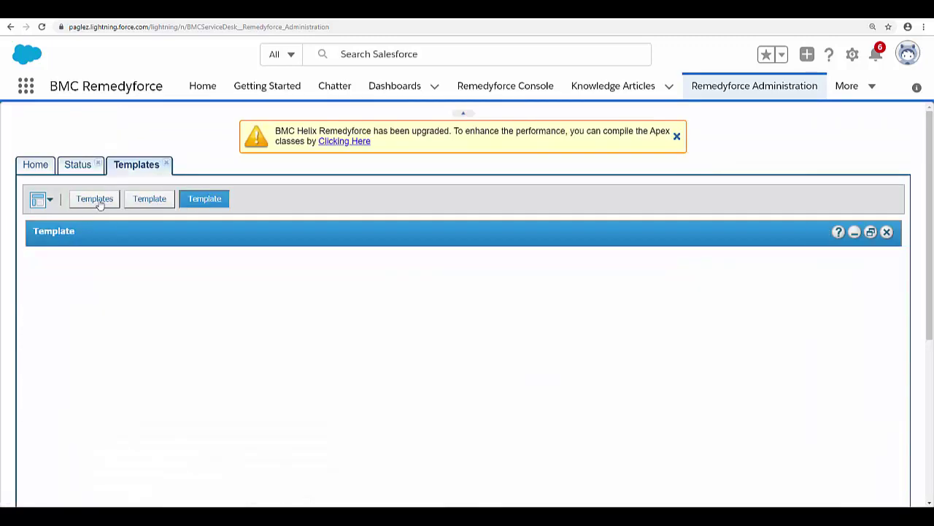
pyautogui.click(97, 202)
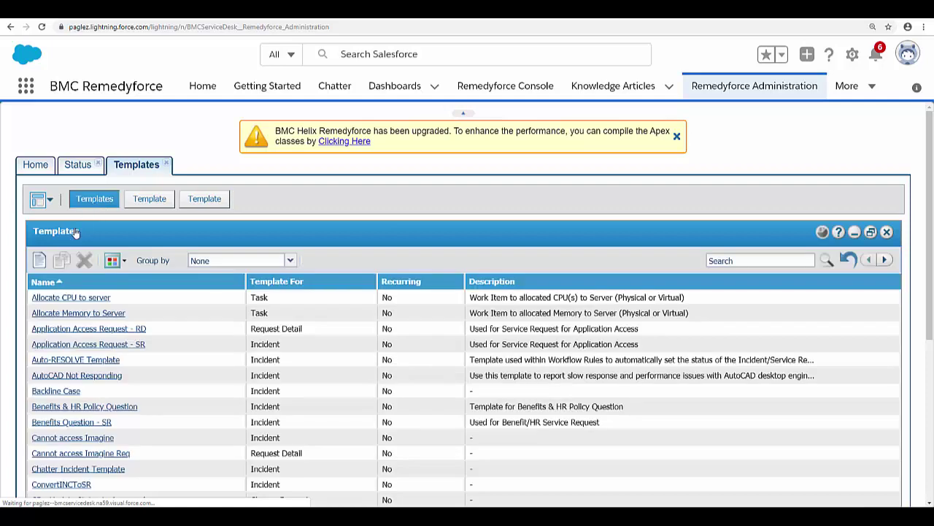
pyautogui.click(41, 260)
pyautogui.click(152, 204)
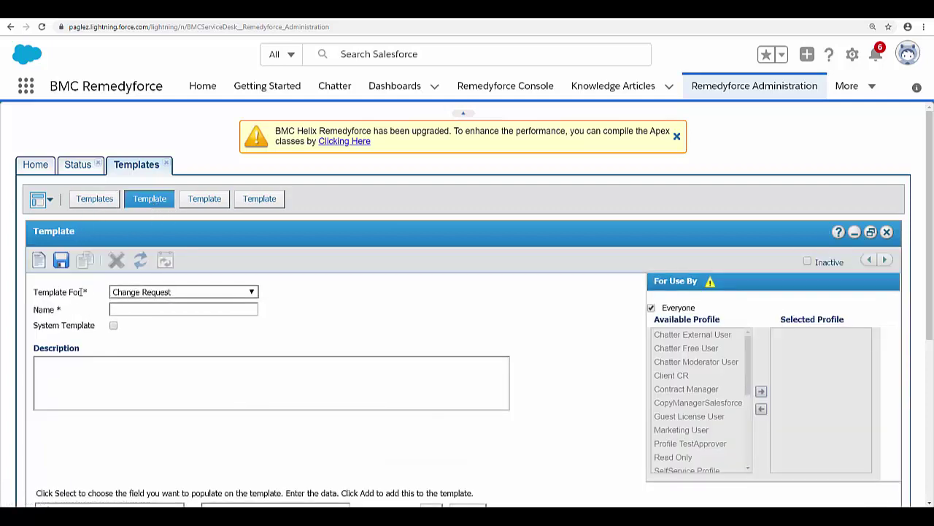
# Save Change Request template 'Set Pending Approval Status CR' with Status set to PENDING APPROVAL.
pyautogui.write('Set Pending Approval Status CR')
pyautogui.scroll(-2, 194, 376)
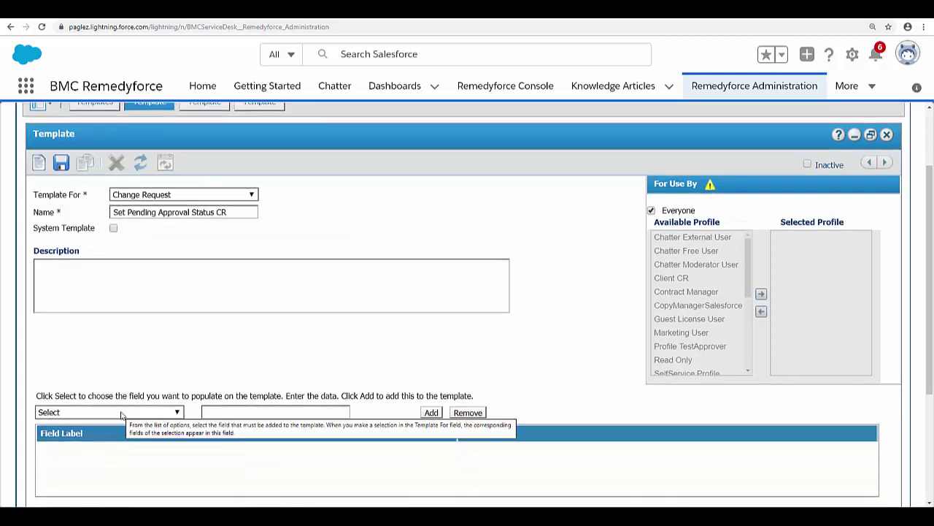
pyautogui.click(121, 413)
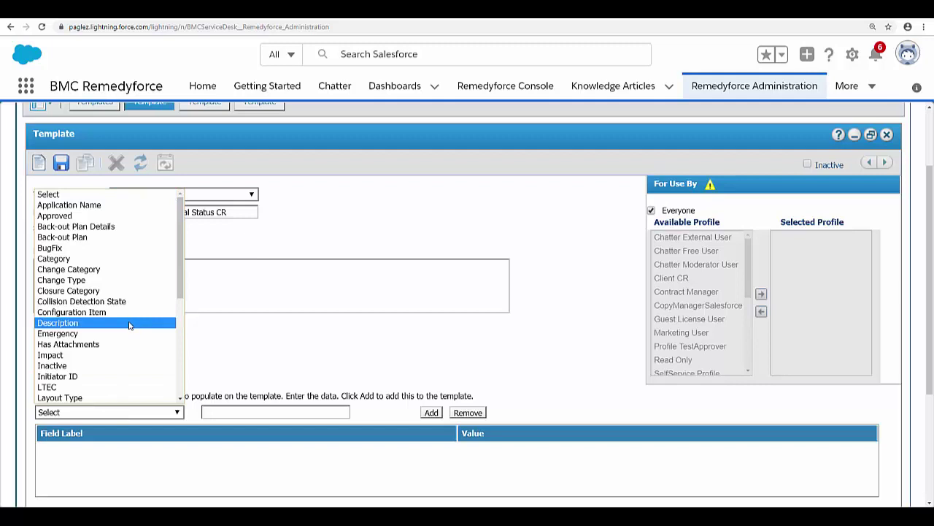
pyautogui.scroll(-5, 110, 358)
pyautogui.click(63, 387)
pyautogui.click(358, 412)
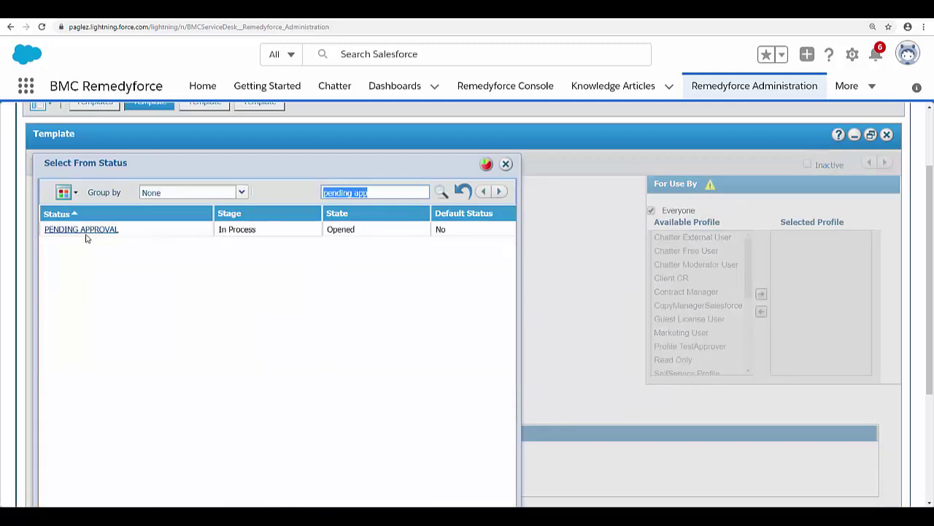
pyautogui.click(82, 231)
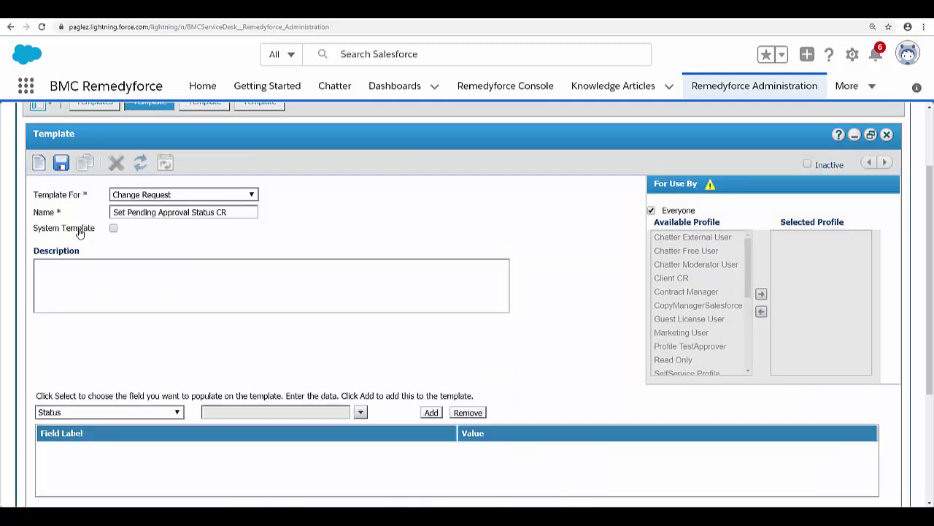
pyautogui.click(431, 413)
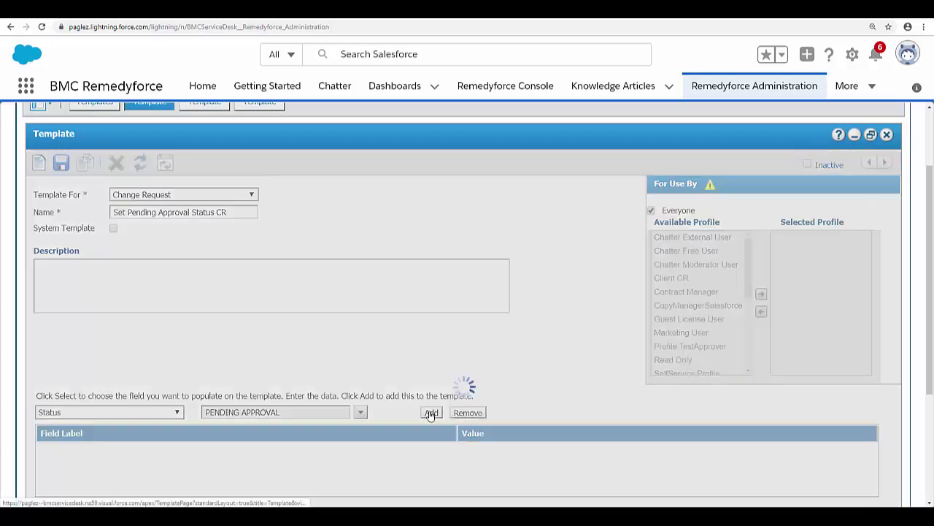
pyautogui.click(60, 165)
pyautogui.click(205, 151)
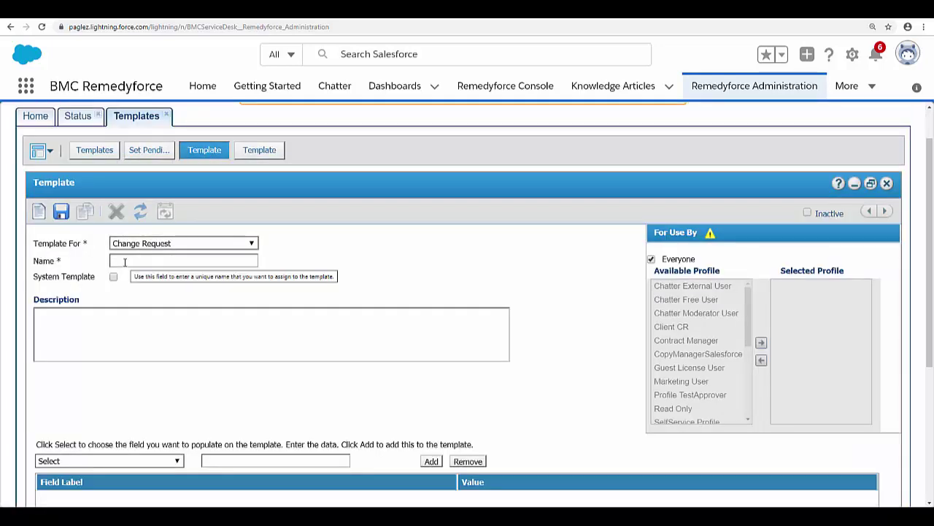
# Save template 'Set Approved Status CR' with Status set to APPROVED.
pyautogui.click(110, 461)
pyautogui.click(51, 427)
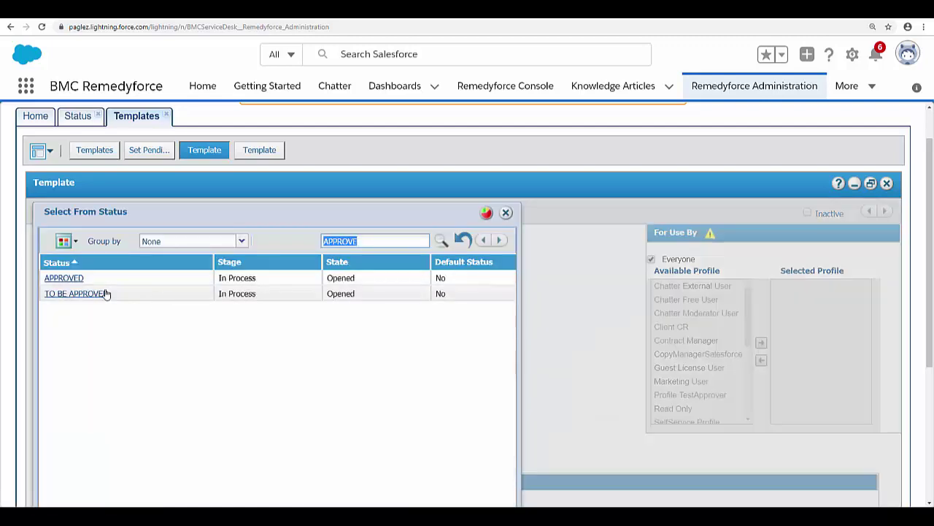
pyautogui.click(104, 294)
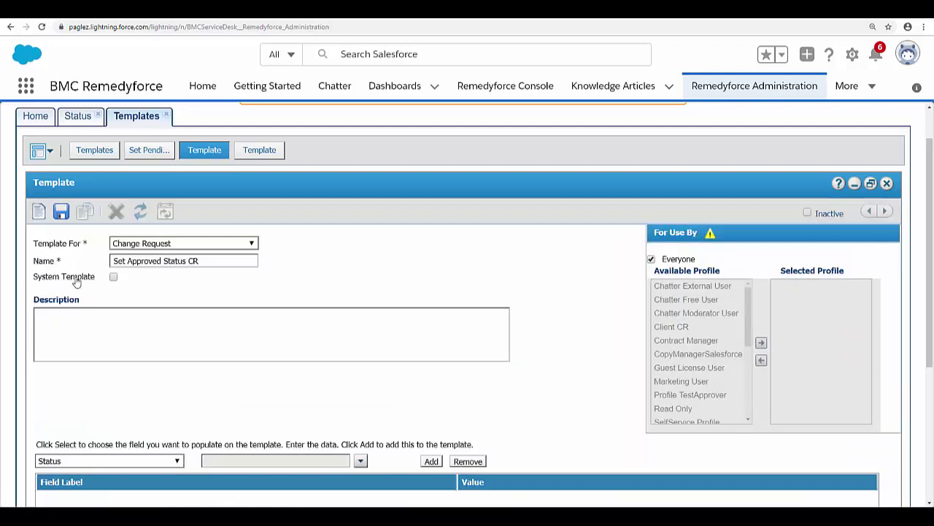
pyautogui.click(431, 462)
pyautogui.click(61, 162)
pyautogui.click(455, 414)
pyautogui.scroll(1, 351, 277)
# Save template 'Set Rejected Status CR' with Status REJECTED, then return to the field update edit page.
pyautogui.click(268, 155)
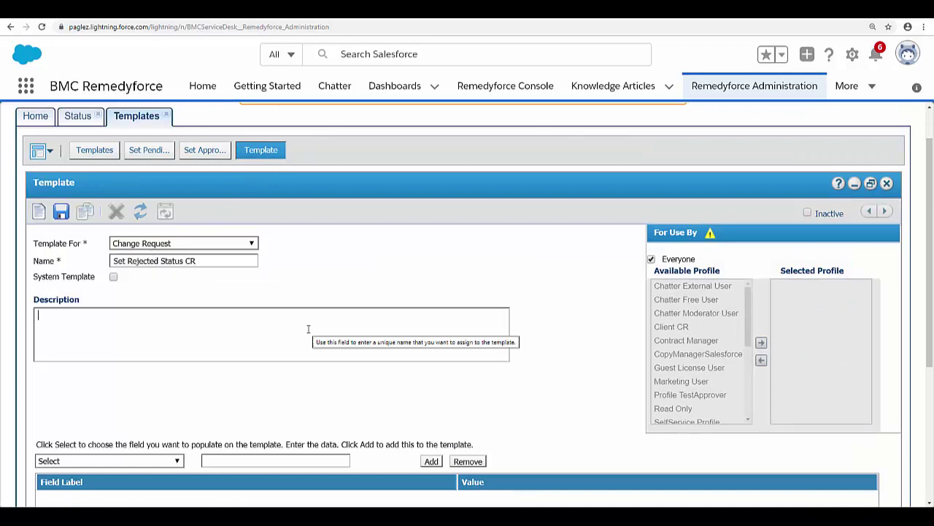
pyautogui.scroll(-1, 309, 328)
pyautogui.click(110, 412)
pyautogui.click(102, 390)
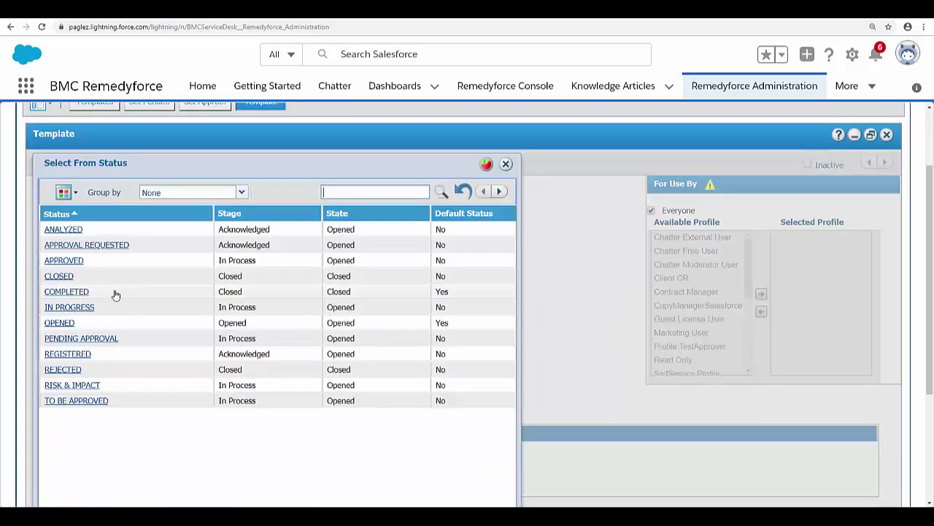
pyautogui.click(69, 370)
pyautogui.click(440, 414)
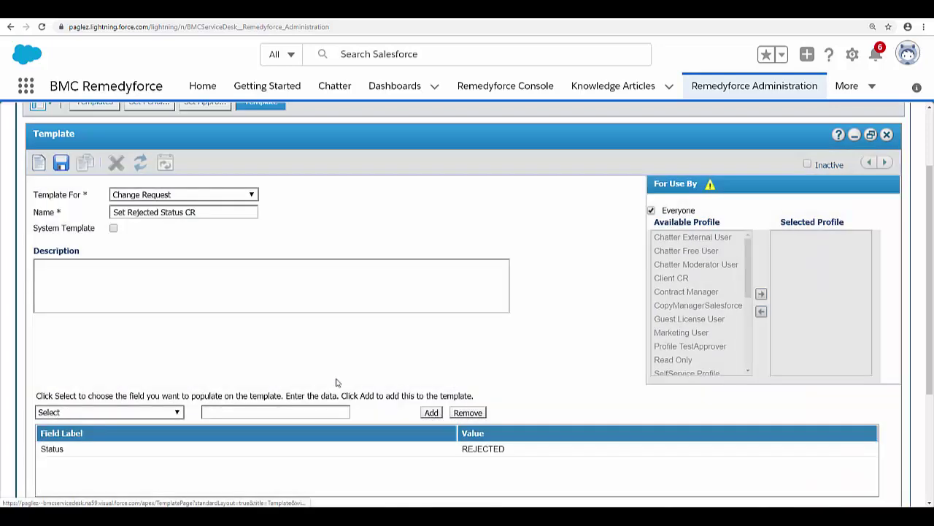
pyautogui.click(62, 164)
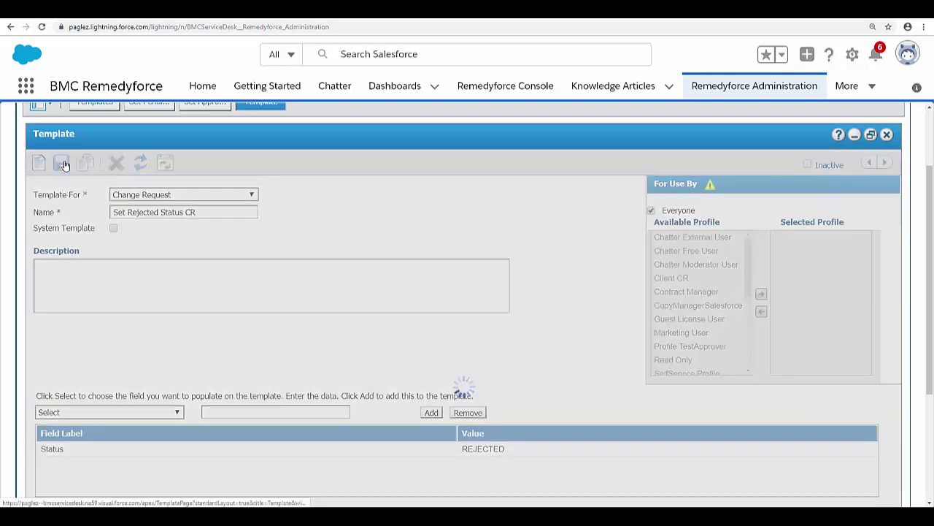
pyautogui.click(480, 416)
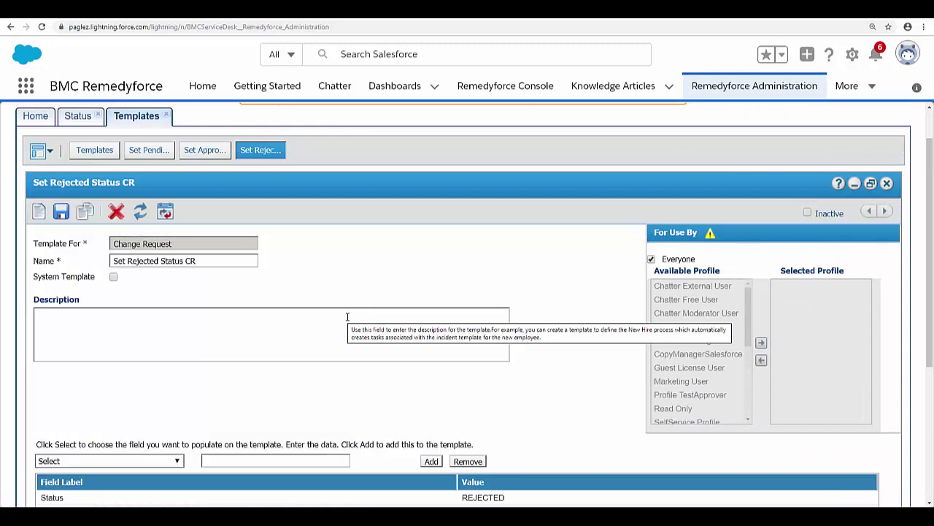
pyautogui.click(289, 20)
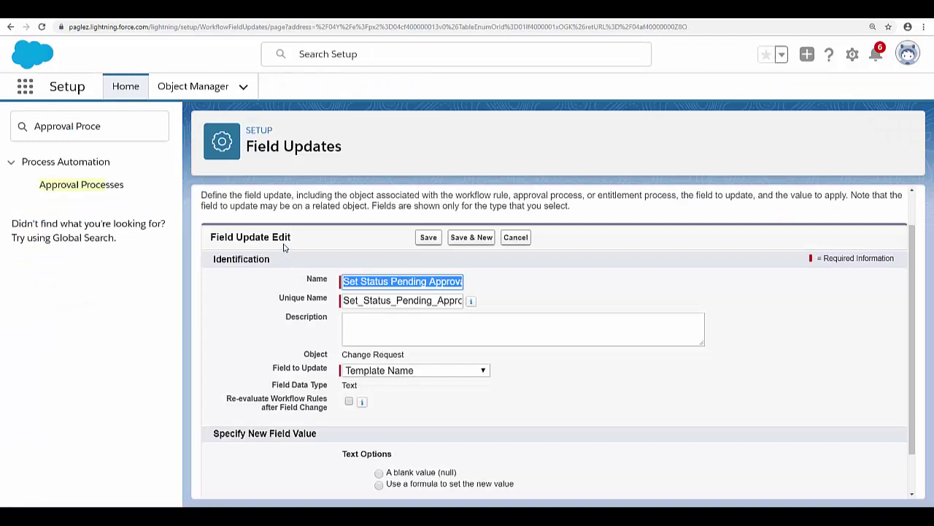
# Set the field update's formula value to "Set Pending Approval Status CR" and save it.
pyautogui.scroll(-1, 284, 248)
pyautogui.scroll(1, 307, 263)
pyautogui.scroll(-1, 336, 279)
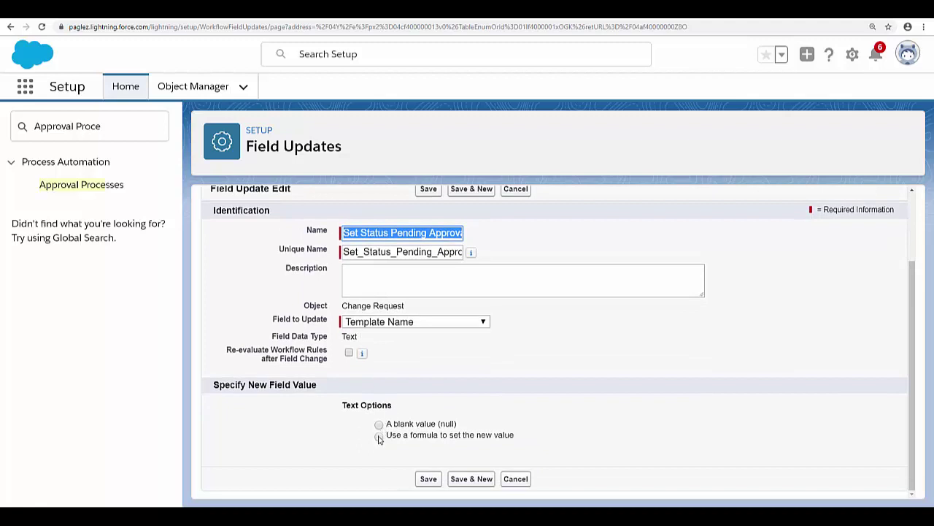
pyautogui.click(379, 436)
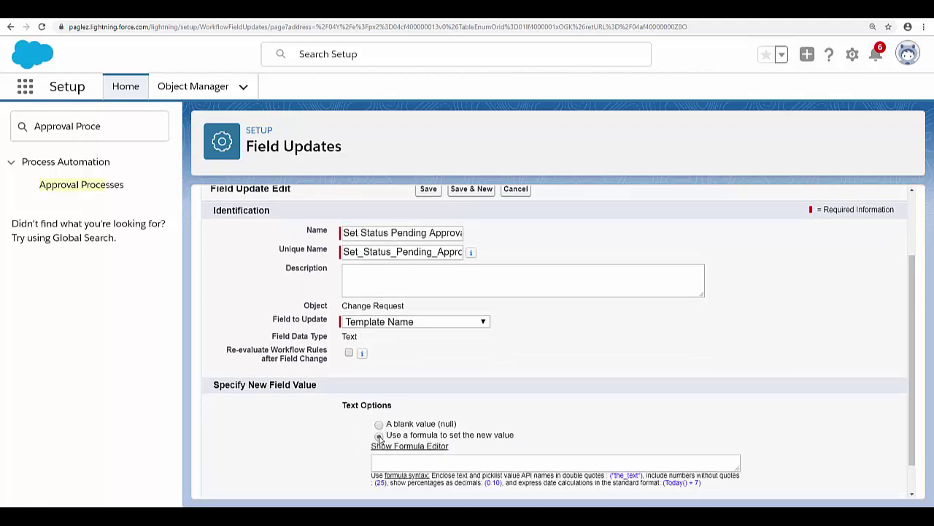
pyautogui.click(389, 460)
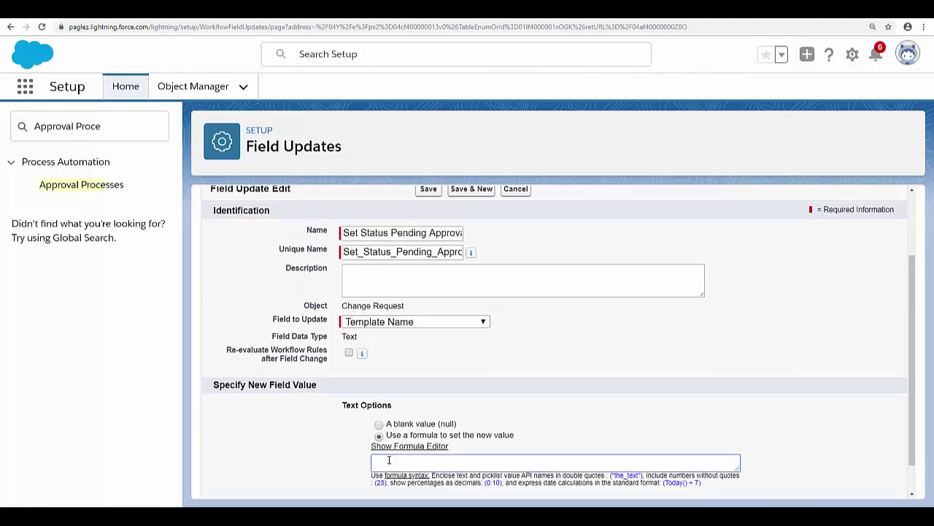
pyautogui.write('"Set Pending Approval Status CR"')
pyautogui.scroll(-1, 551, 424)
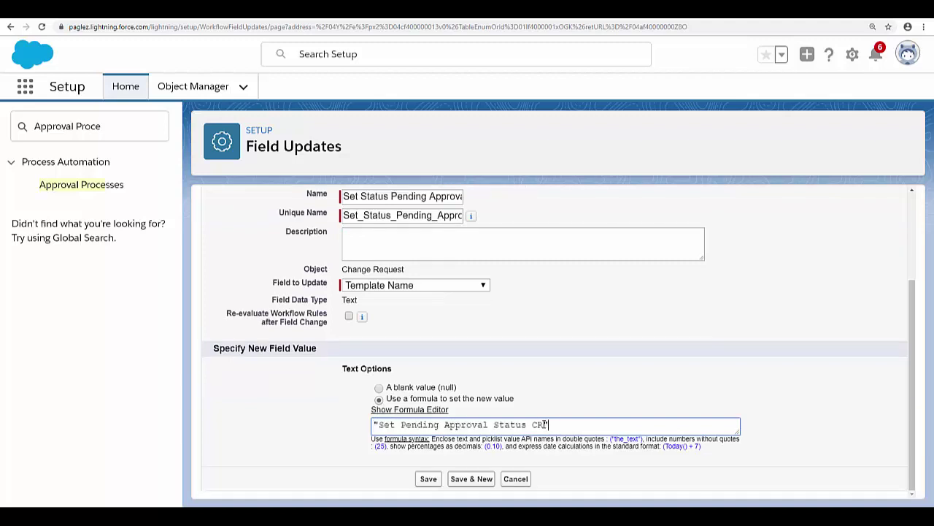
pyautogui.click(428, 478)
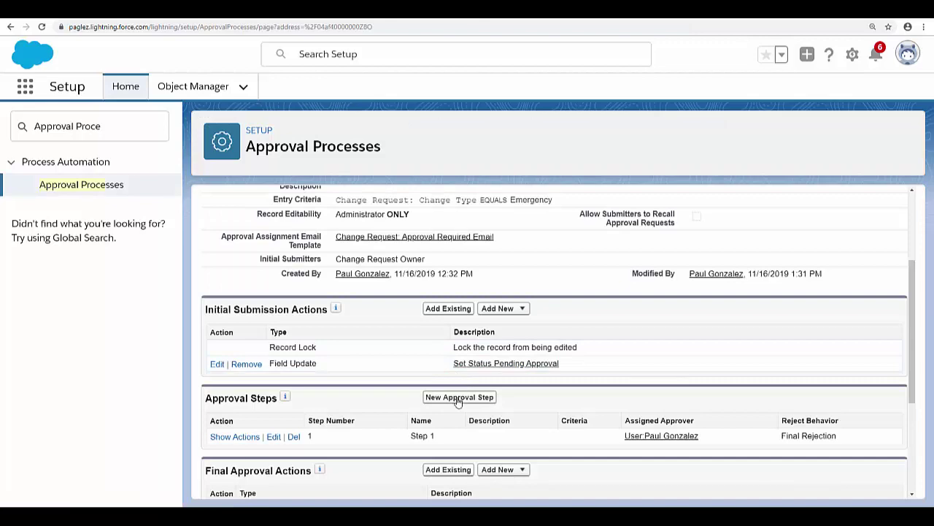
pyautogui.scroll(-4, 459, 400)
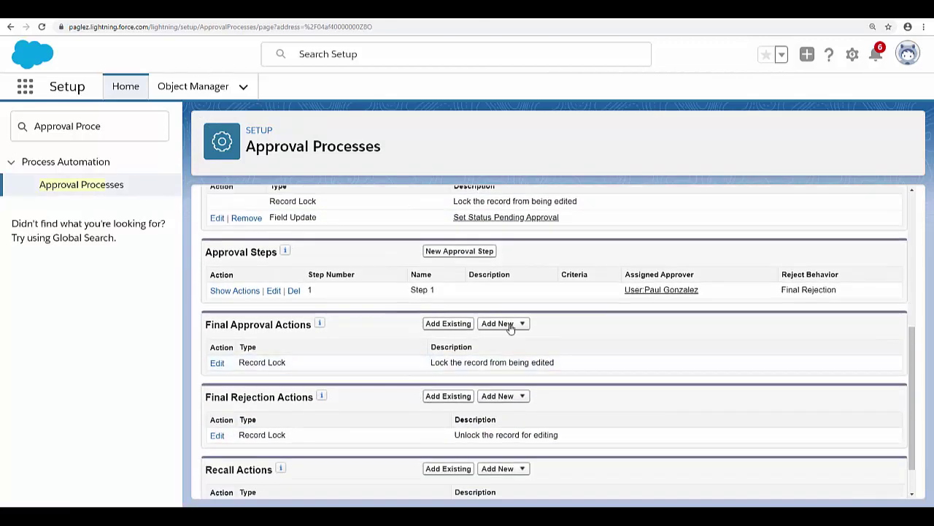
# Add a final-approval field update on Template Name with formula "Set Approved Status CR" and save.
pyautogui.click(515, 326)
pyautogui.click(509, 351)
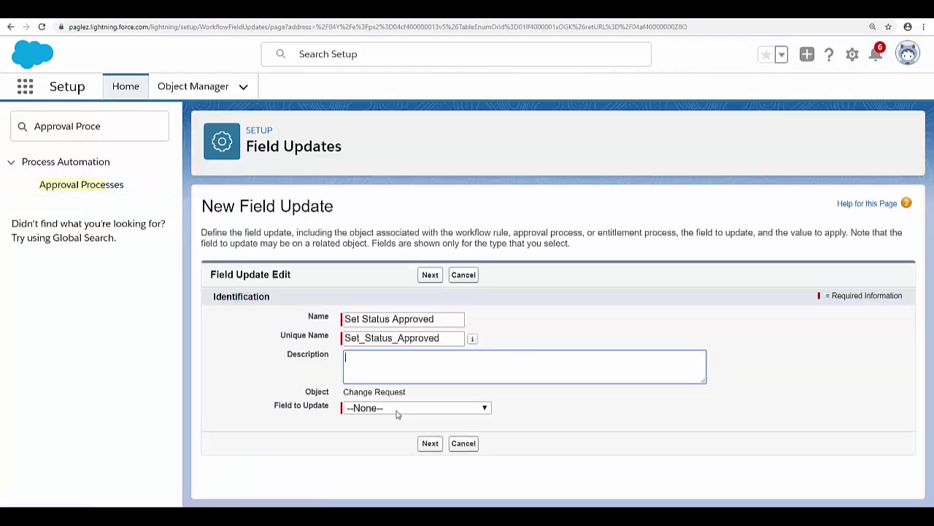
pyautogui.click(396, 409)
pyautogui.scroll(-10, 407, 365)
pyautogui.click(392, 381)
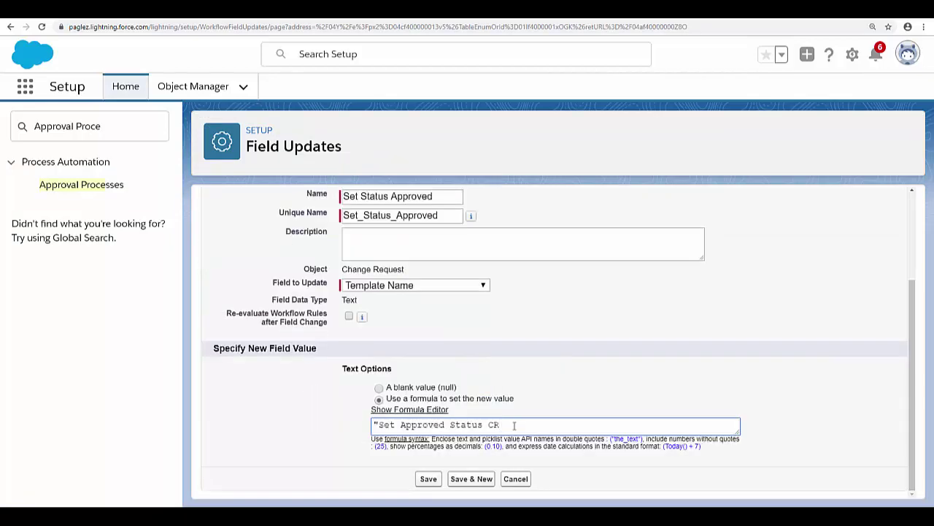
pyautogui.write('"')
pyautogui.click(429, 478)
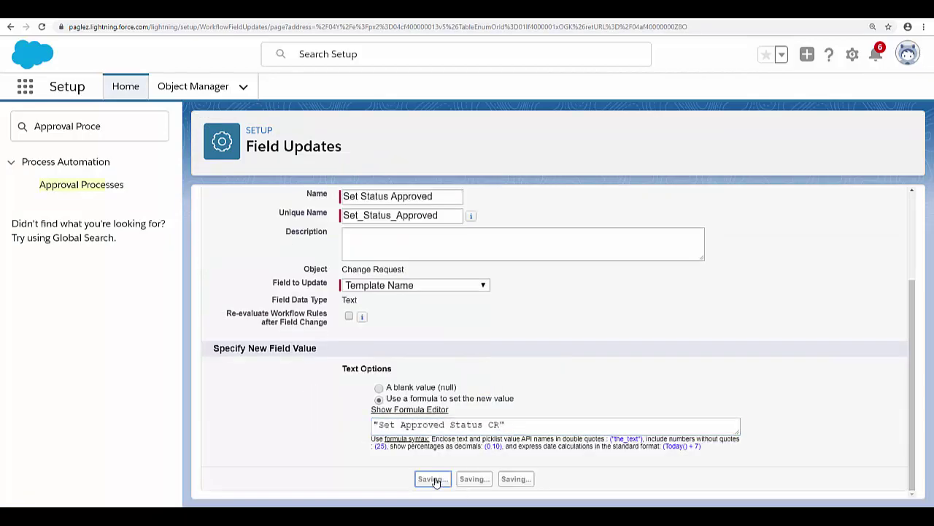
pyautogui.scroll(-2, 401, 360)
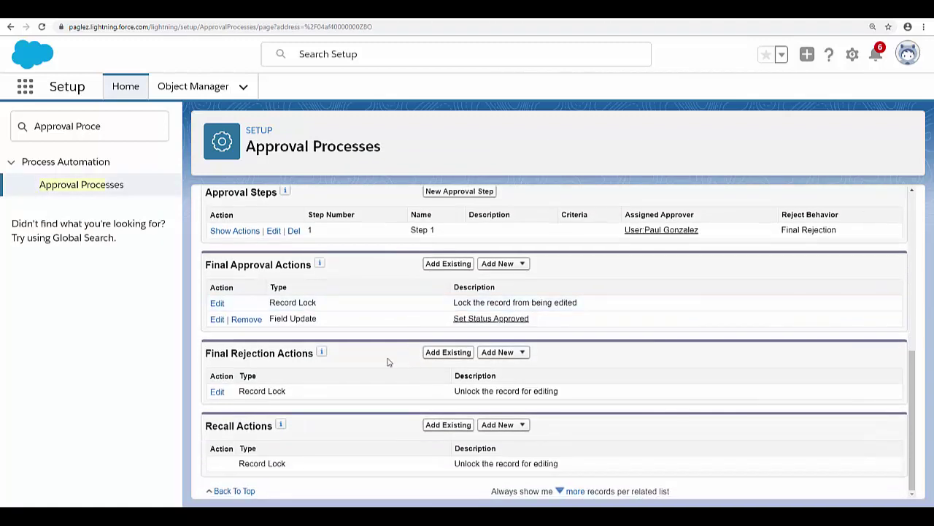
# Save a final-rejection Template Name field update with the pasted formula, then activate the Emergency CR process.
pyautogui.click(509, 354)
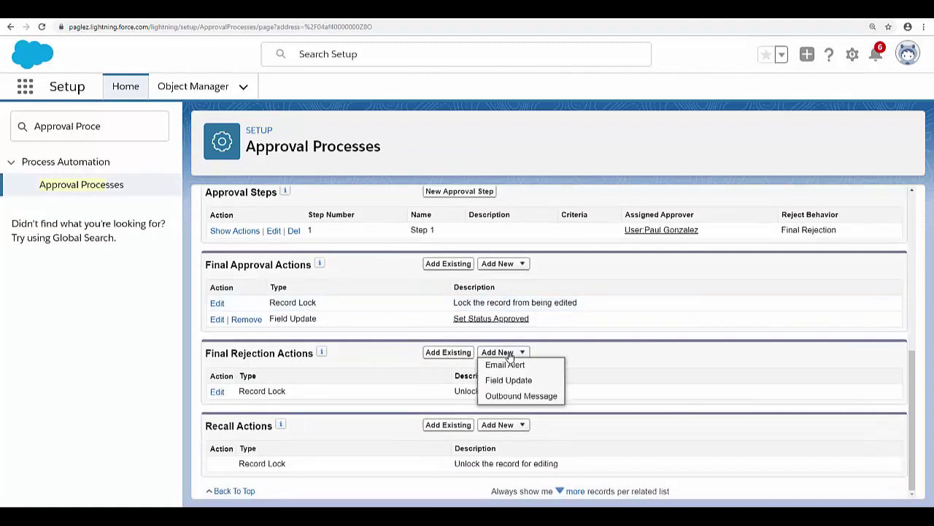
pyautogui.click(510, 380)
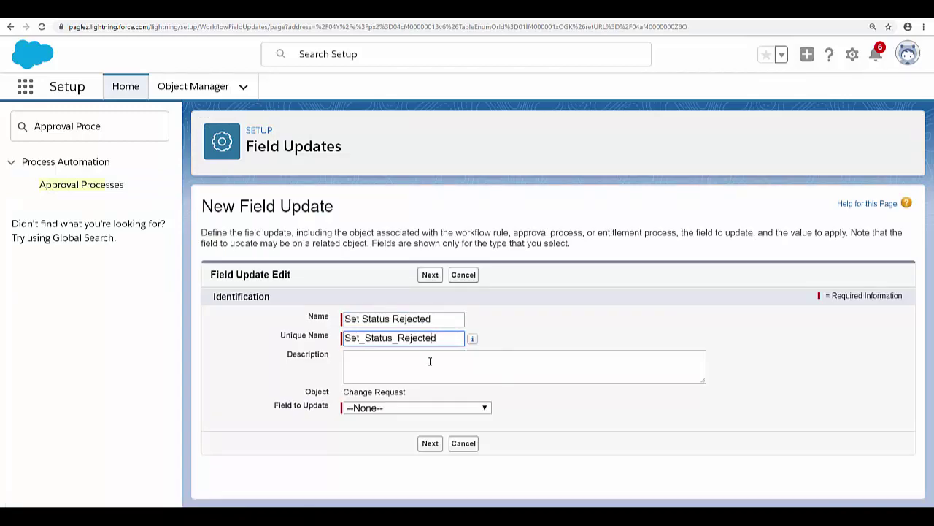
pyautogui.click(417, 408)
pyautogui.scroll(-10, 414, 394)
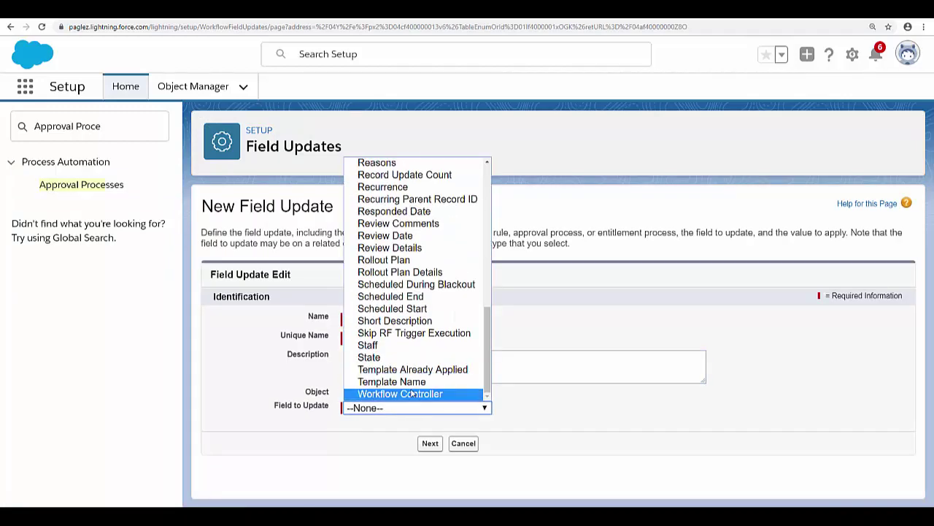
pyautogui.click(409, 386)
pyautogui.click(380, 436)
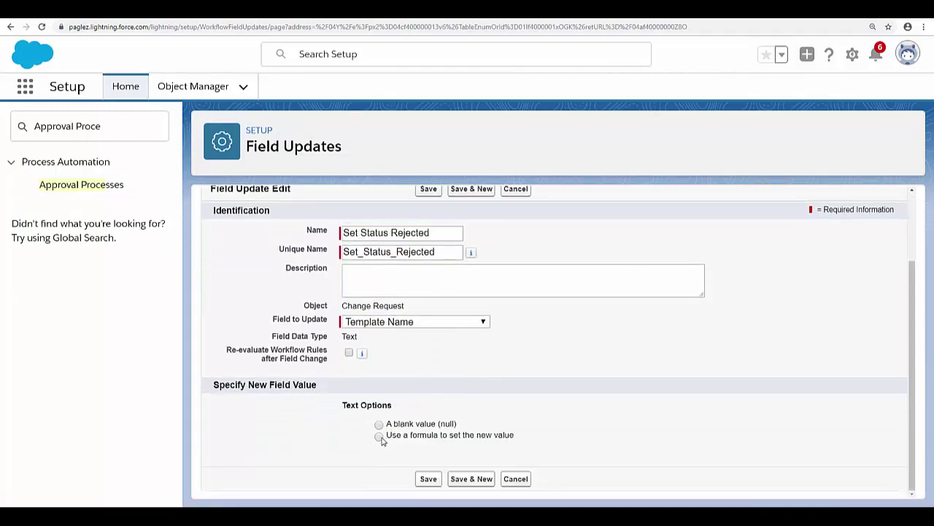
pyautogui.click(508, 454)
pyautogui.write('"Set Rejected Status CR"')
pyautogui.click(429, 478)
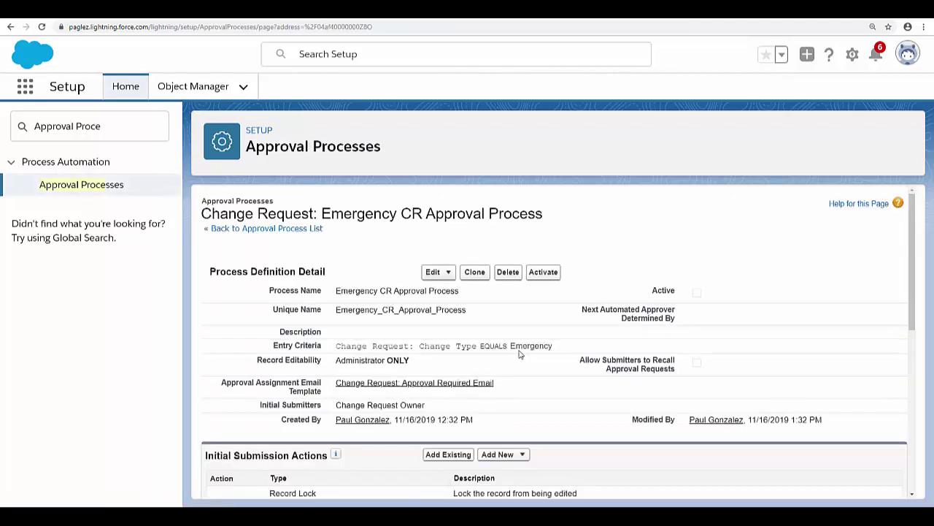
pyautogui.click(553, 274)
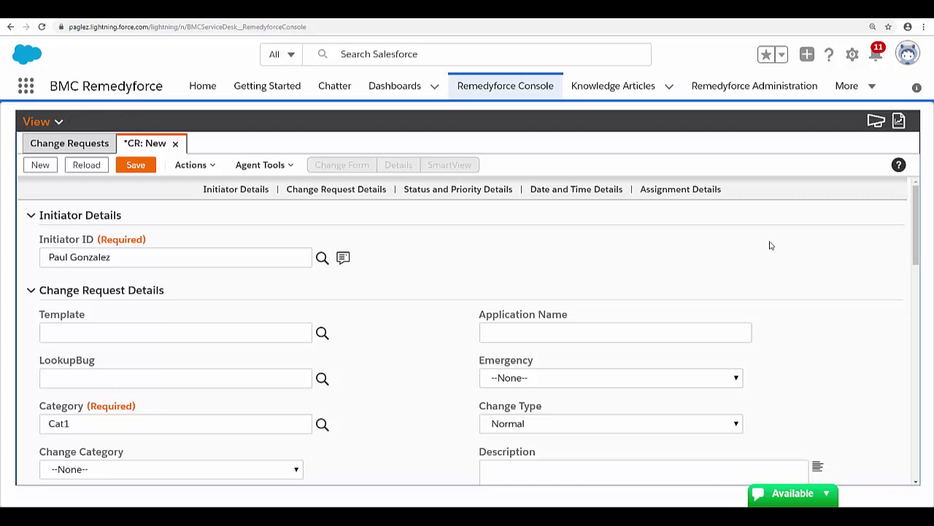
# Set the new change request's Change Type to Emergency and save it.
pyautogui.click(541, 423)
pyautogui.click(540, 453)
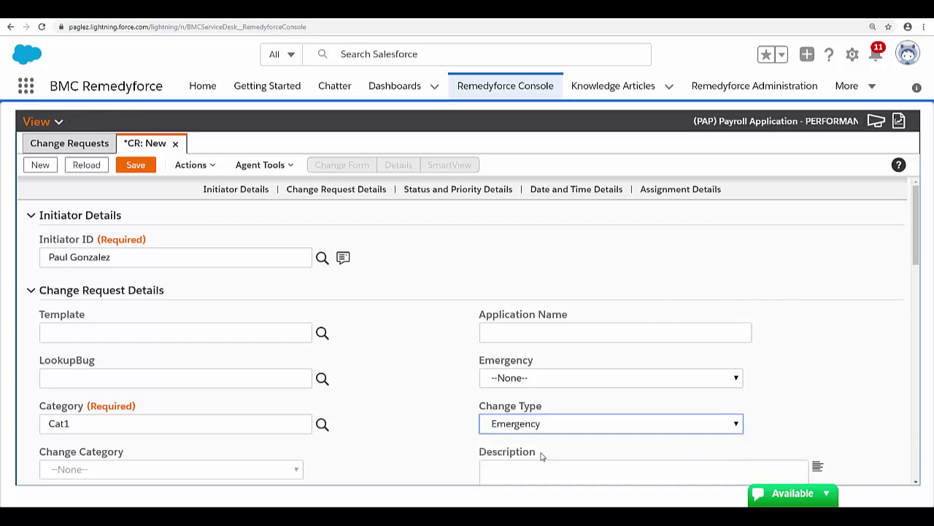
pyautogui.click(142, 166)
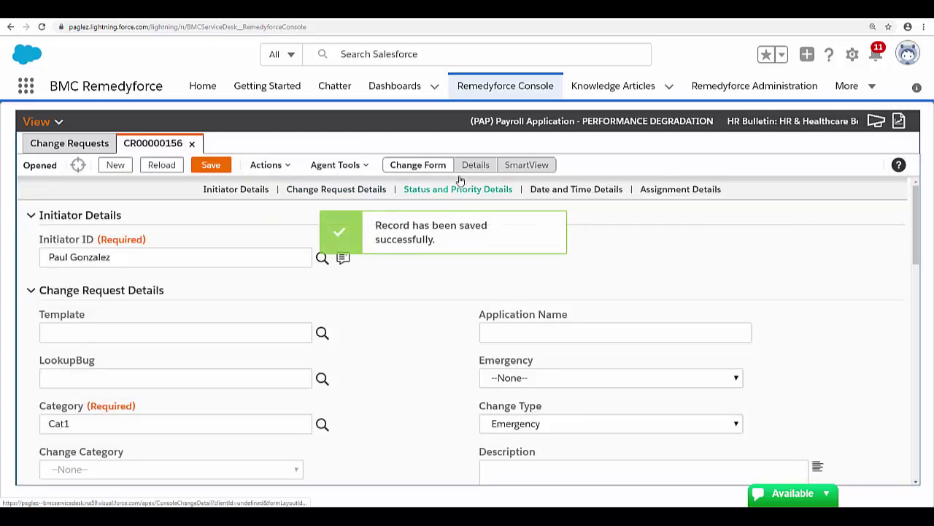
# Submit the change request for approval and reload it to see the updated status.
pyautogui.click(465, 170)
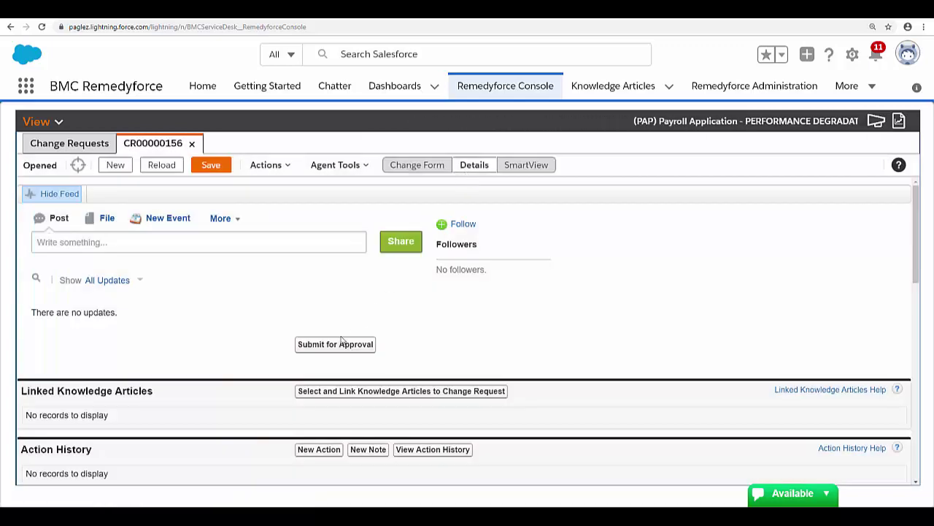
pyautogui.click(345, 347)
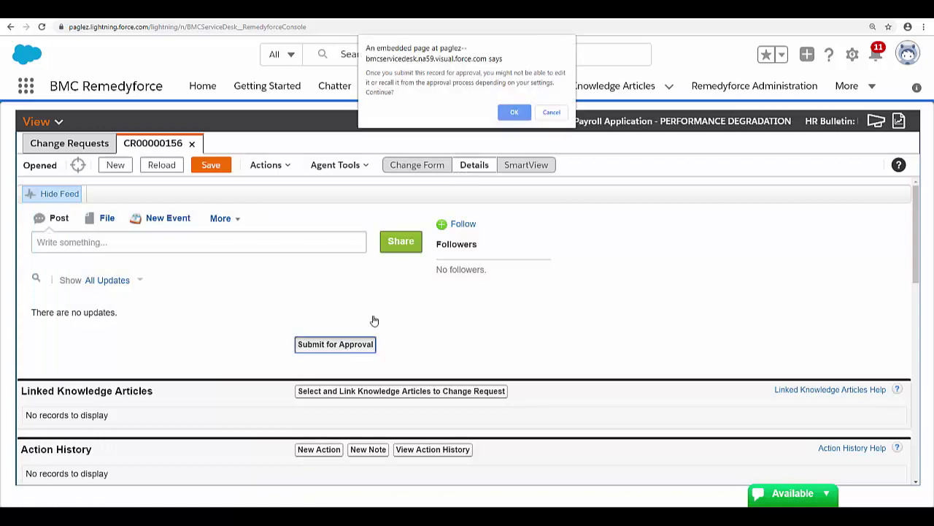
pyautogui.click(514, 113)
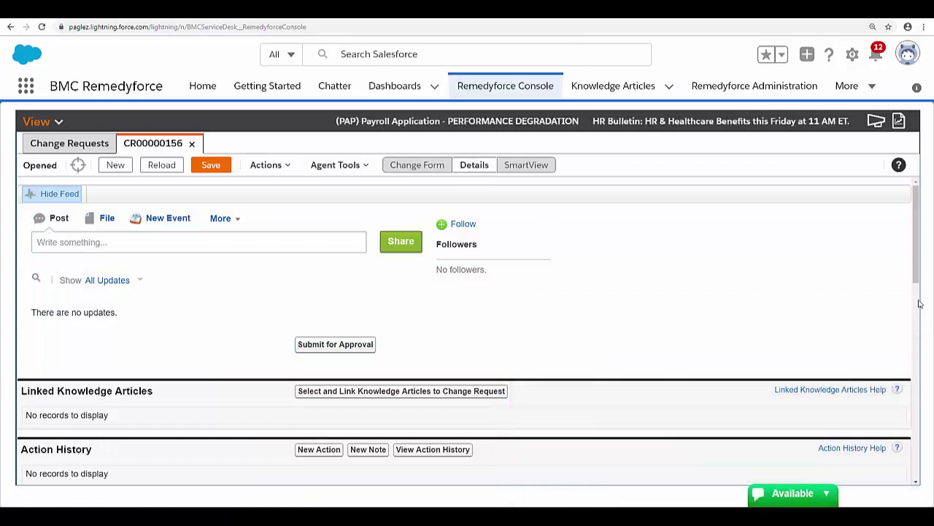
pyautogui.scroll(-3, 642, 274)
pyautogui.click(160, 165)
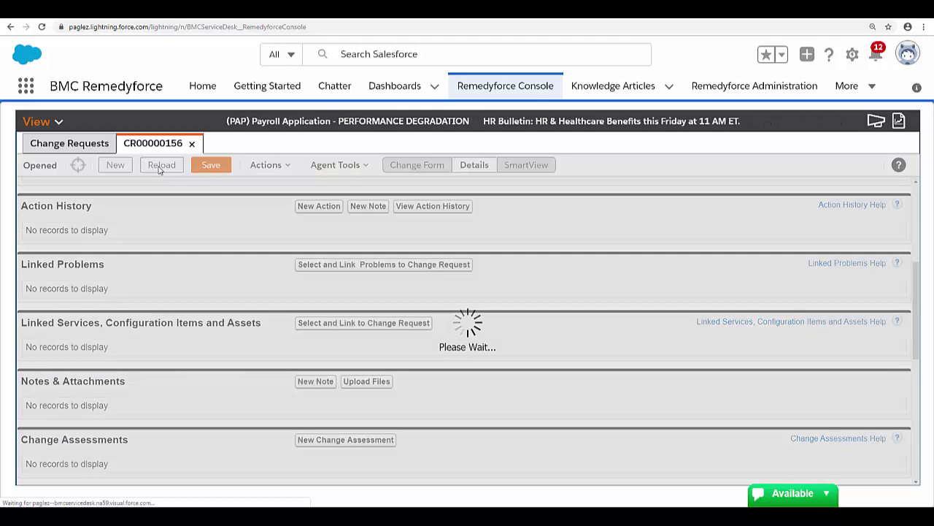
pyautogui.scroll(-5, 383, 278)
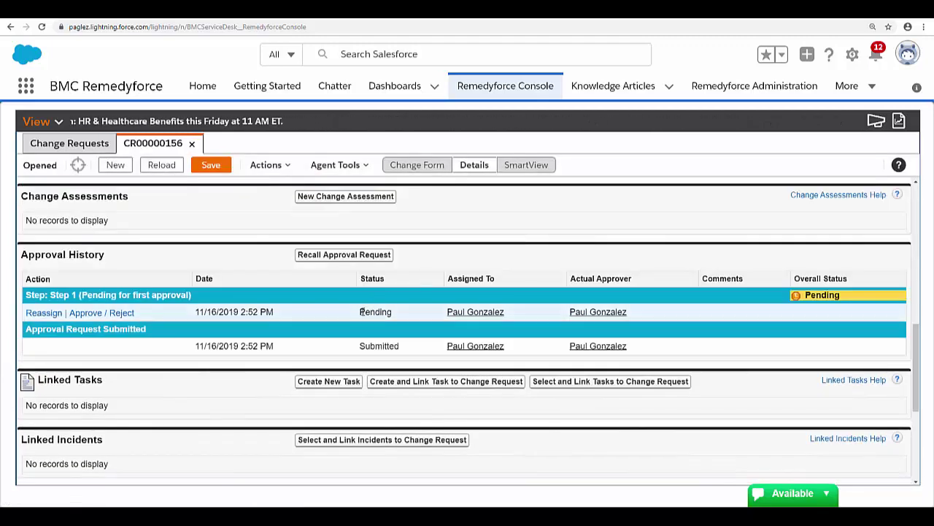
pyautogui.click(418, 165)
pyautogui.click(161, 165)
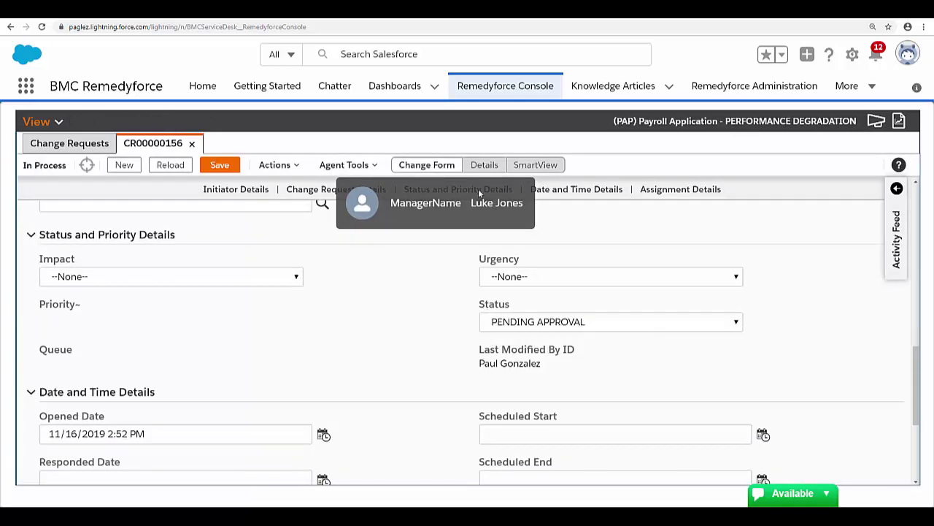
pyautogui.scroll(-15, 409, 314)
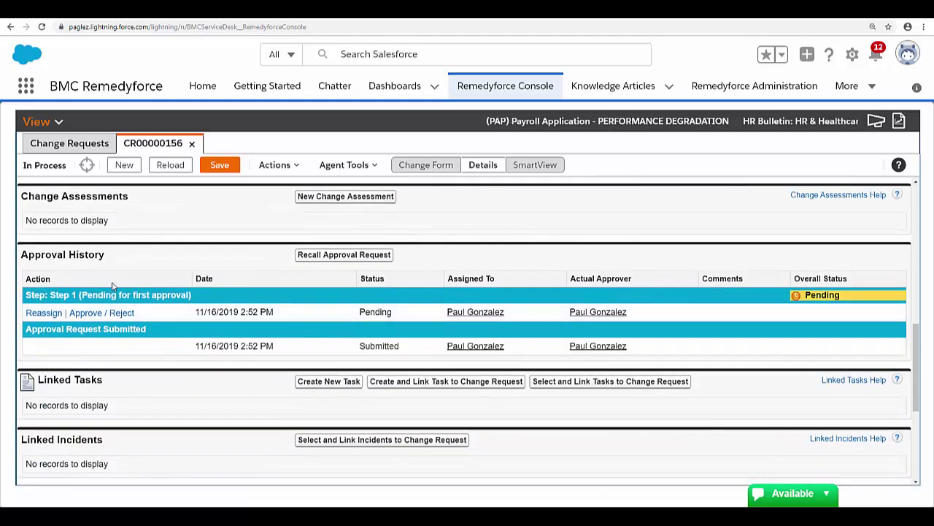
# Approve the pending request and return to the change form to check its status.
pyautogui.click(85, 312)
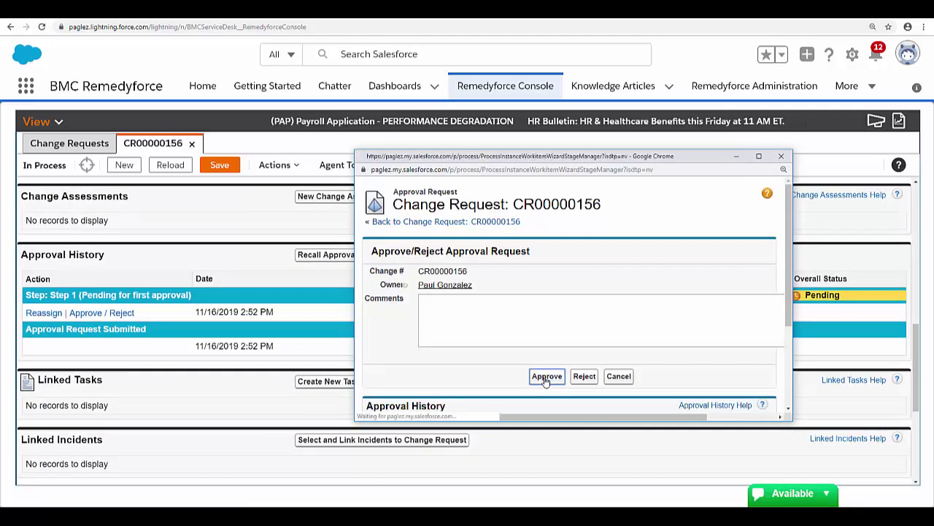
pyautogui.click(547, 376)
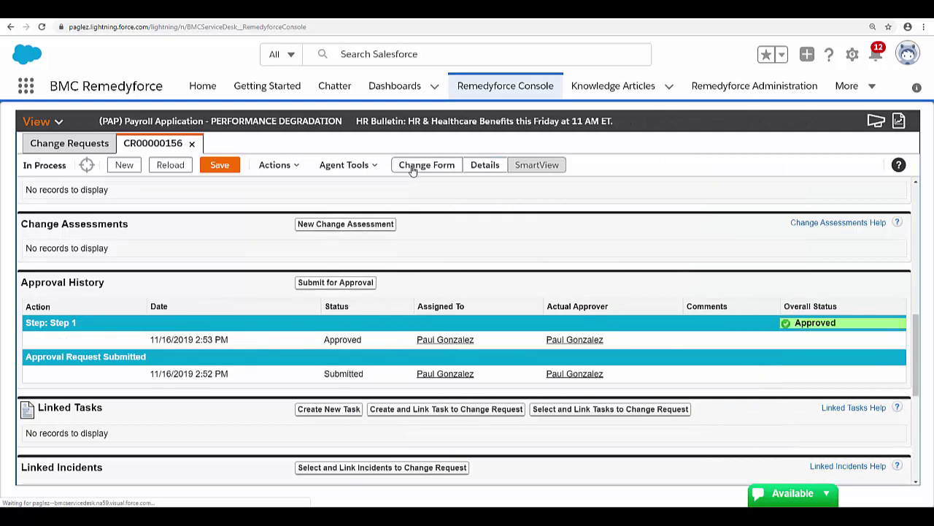
pyautogui.click(413, 167)
# Resubmit change request CR00000156 for approval from its Details view.
pyautogui.scroll(-2, 443, 262)
pyautogui.scroll(1, 443, 262)
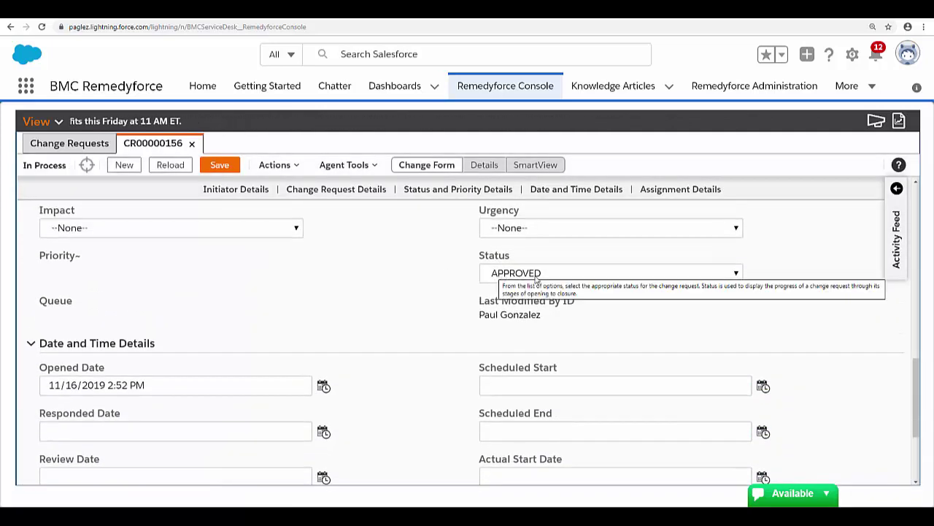
pyautogui.click(485, 167)
pyautogui.scroll(-3, 484, 270)
pyautogui.scroll(2, 462, 270)
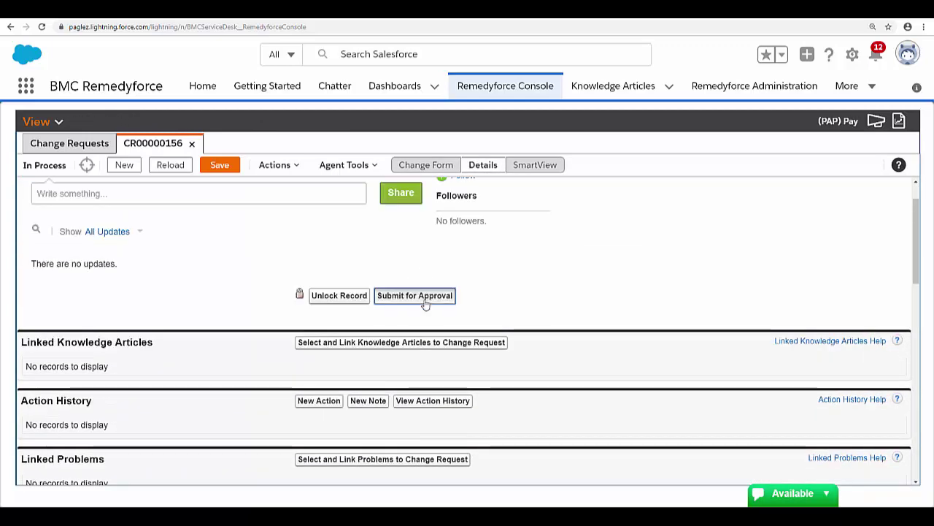
pyautogui.click(426, 304)
pyautogui.click(515, 112)
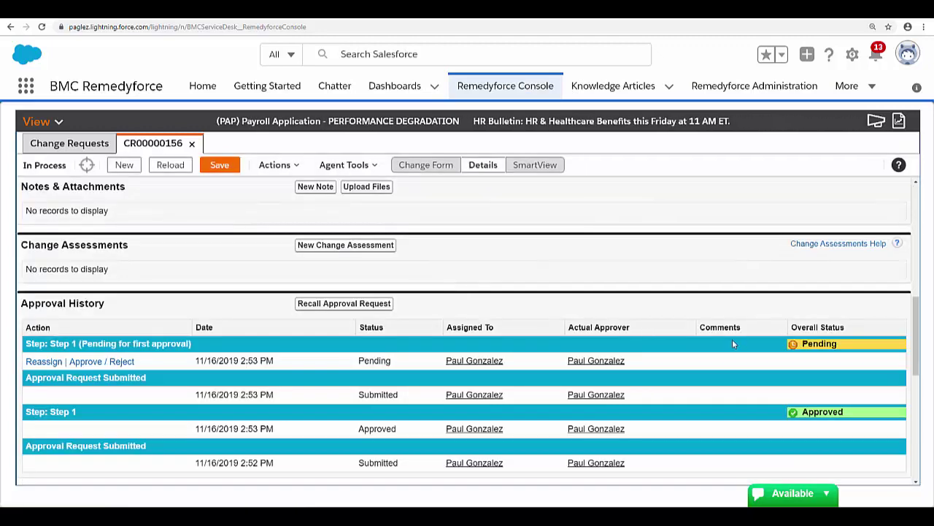
# Reject the request and check the change form shows Status REJECTED.
pyautogui.click(121, 363)
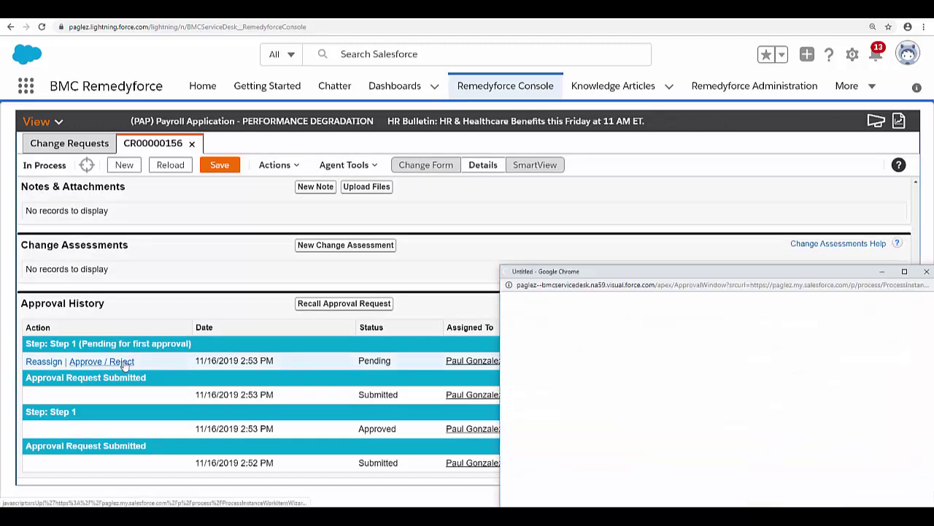
pyautogui.click(618, 444)
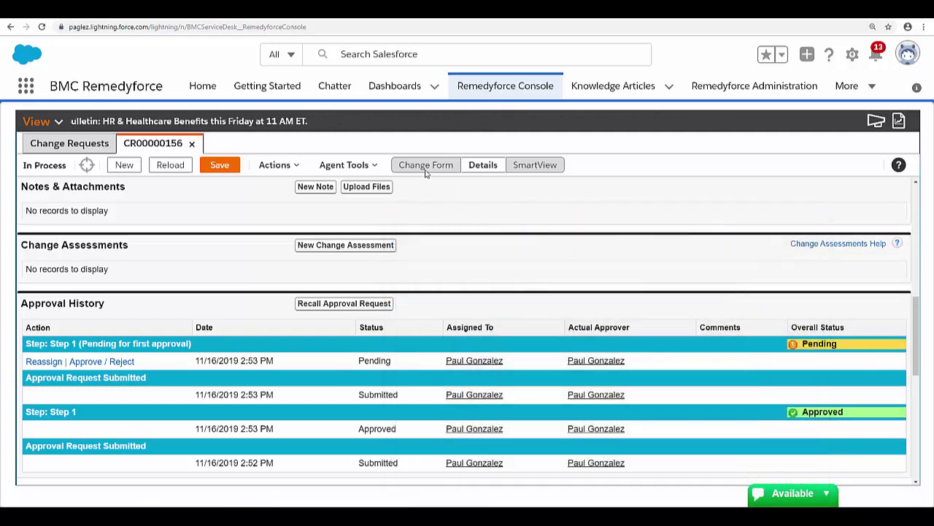
pyautogui.click(425, 165)
pyautogui.scroll(-3, 444, 305)
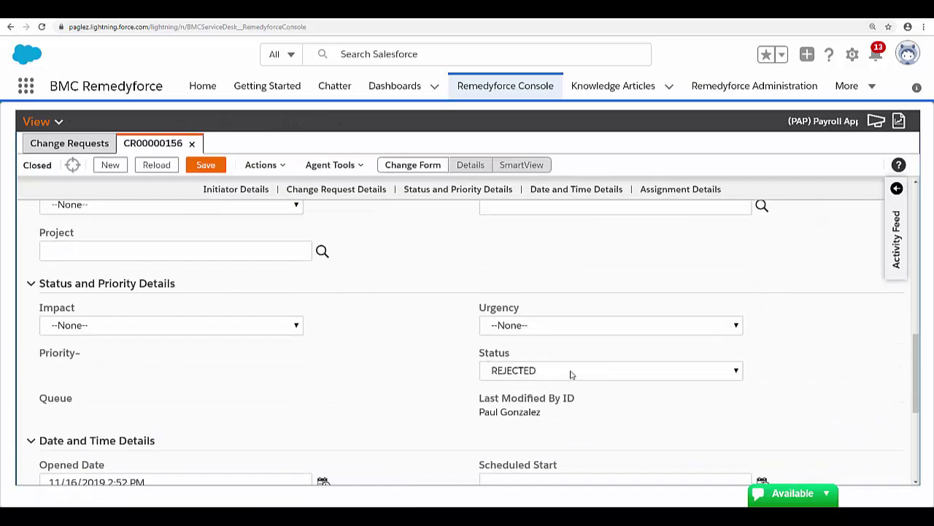